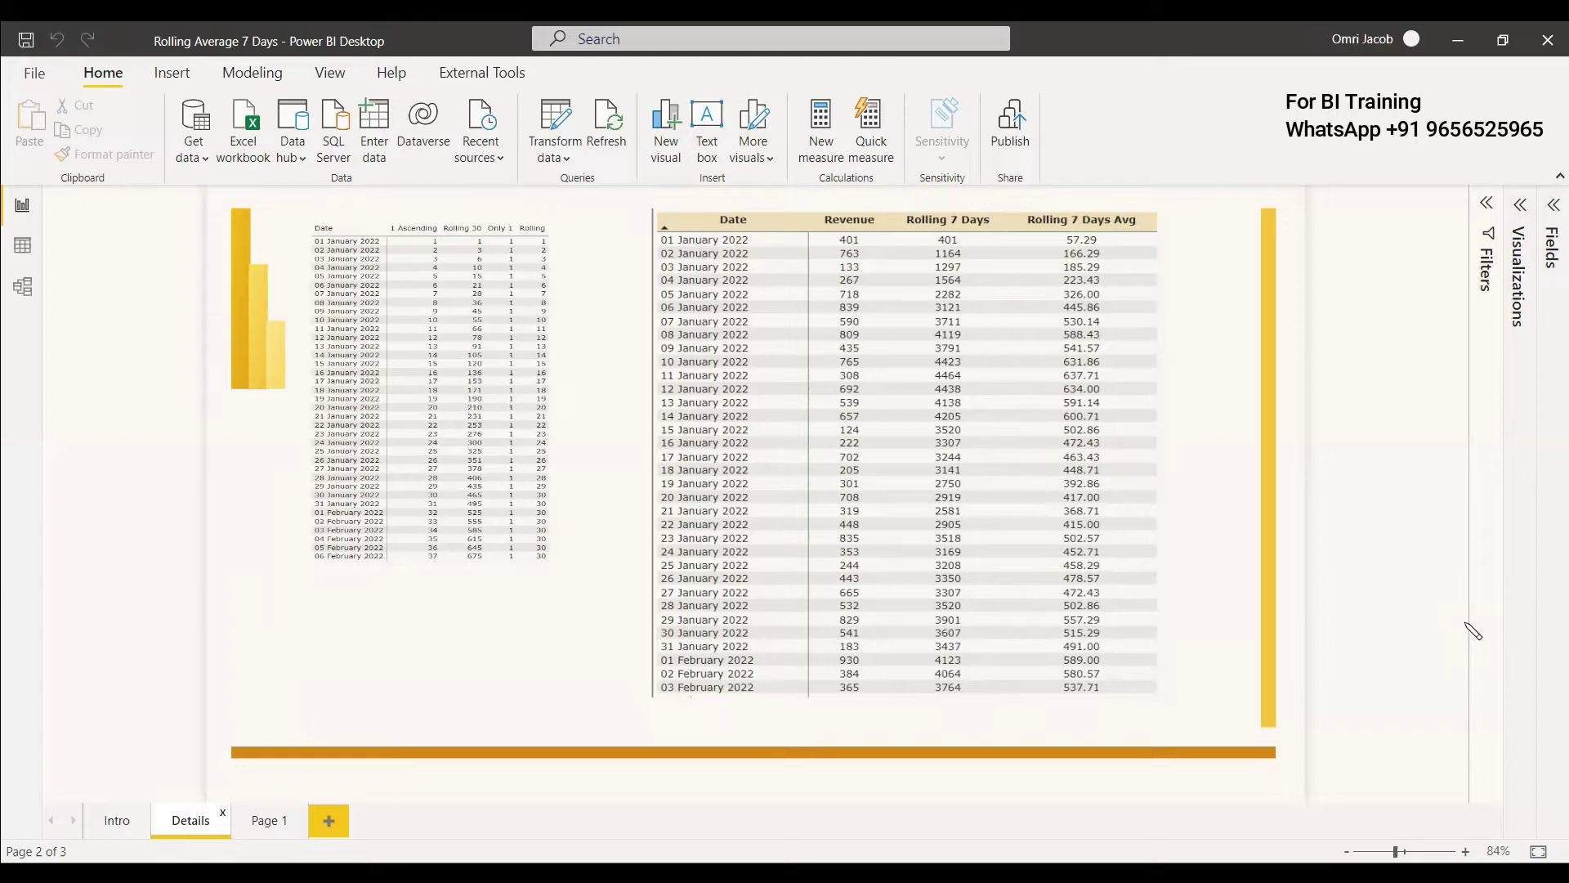
Add a Page 1 table visual showing plain Date (not hierarchy) and Revenue, totalling 282673
click(476, 465)
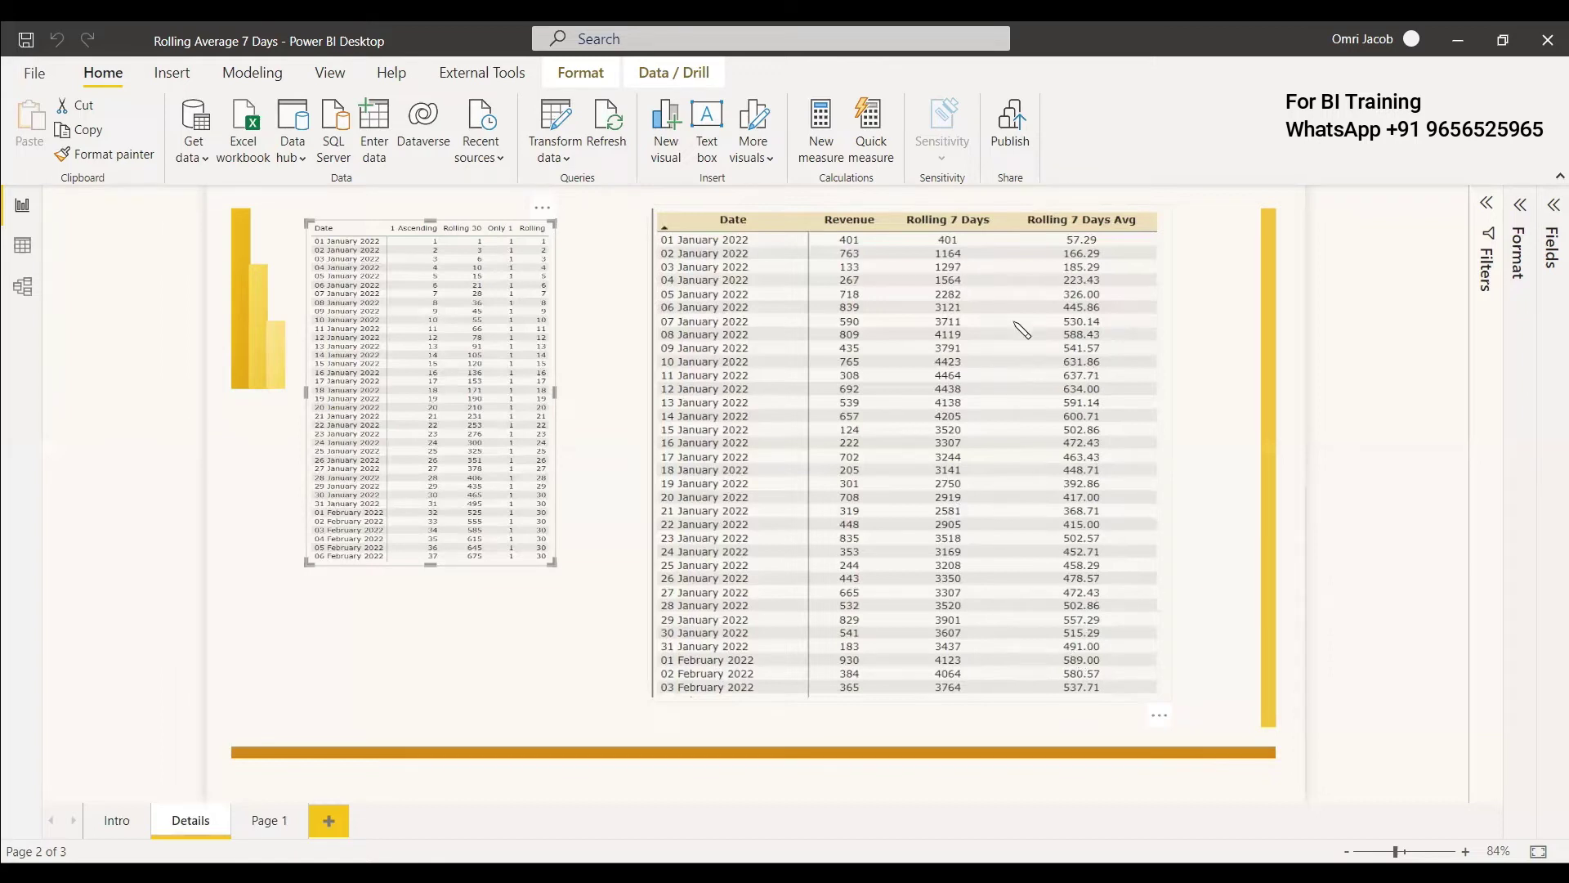
click(270, 821)
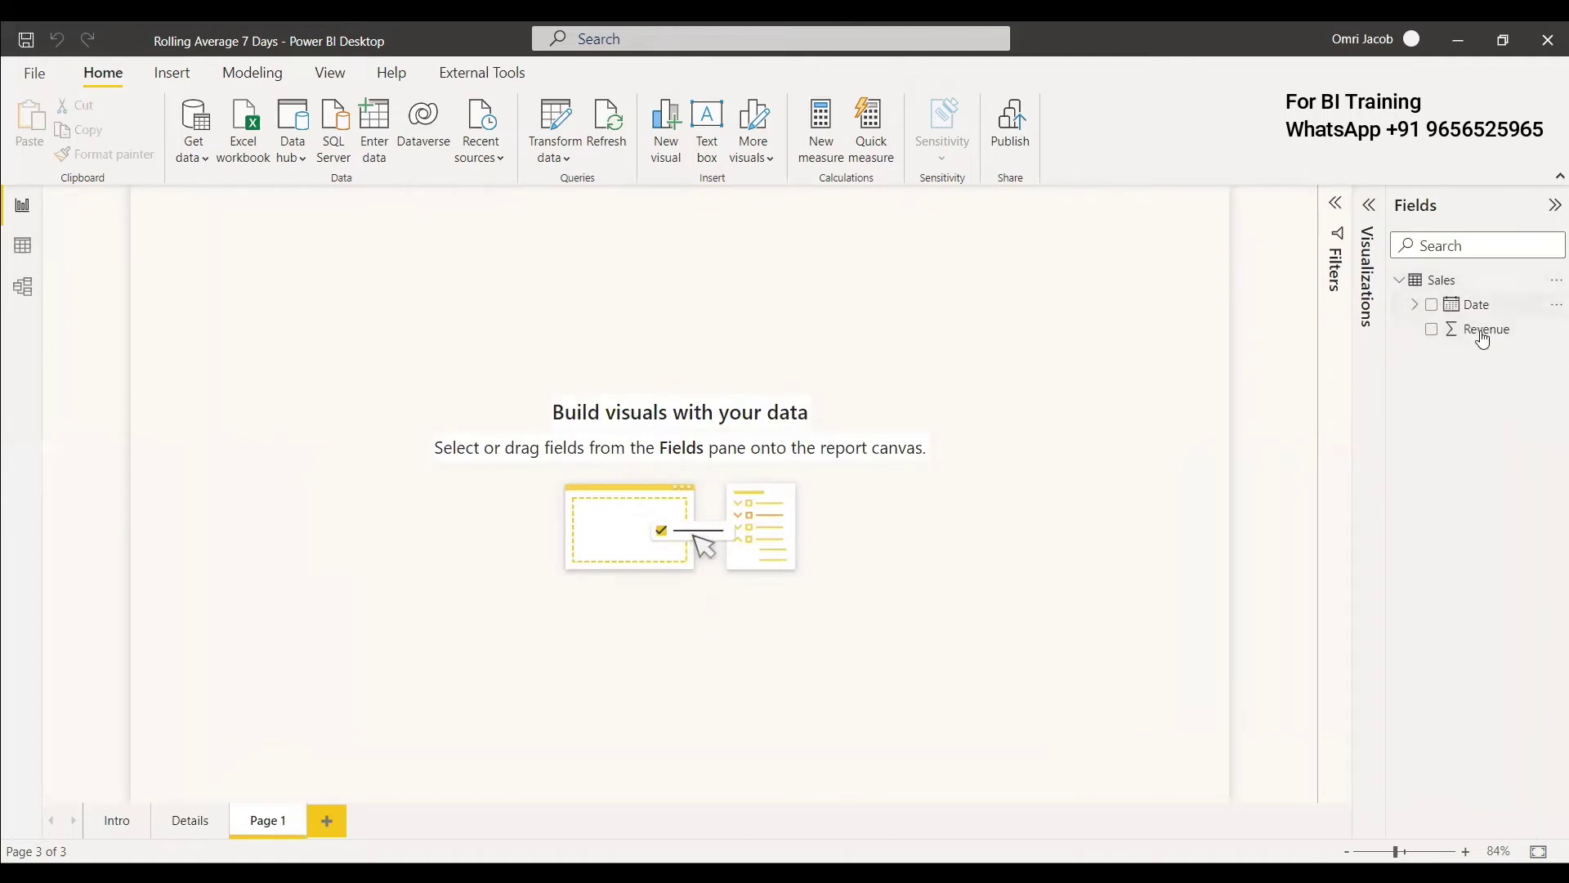
click(1370, 206)
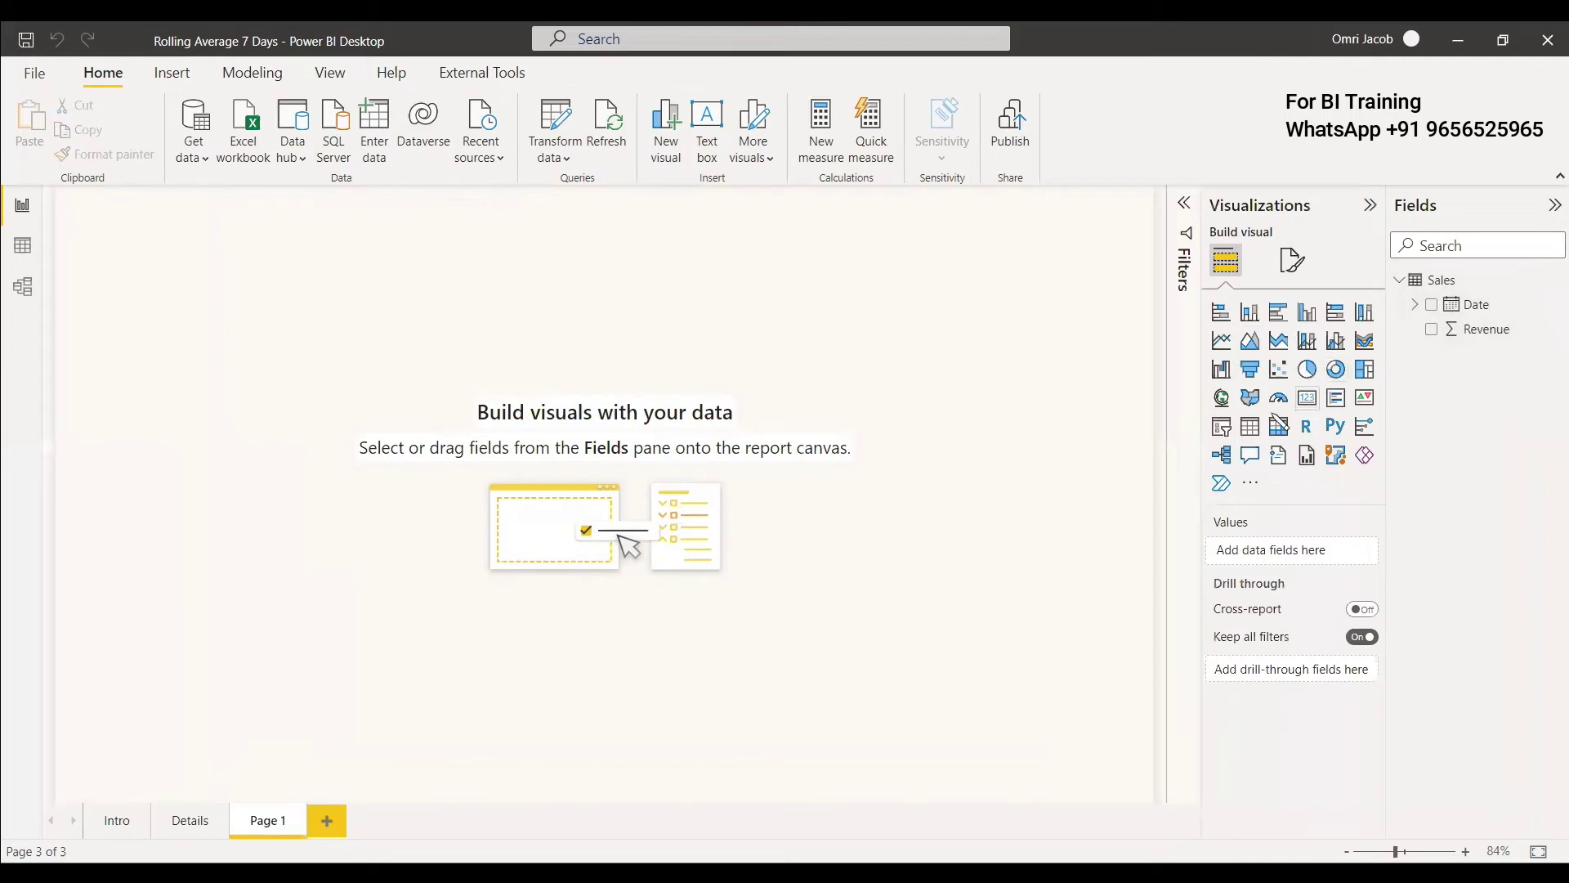
click(1251, 426)
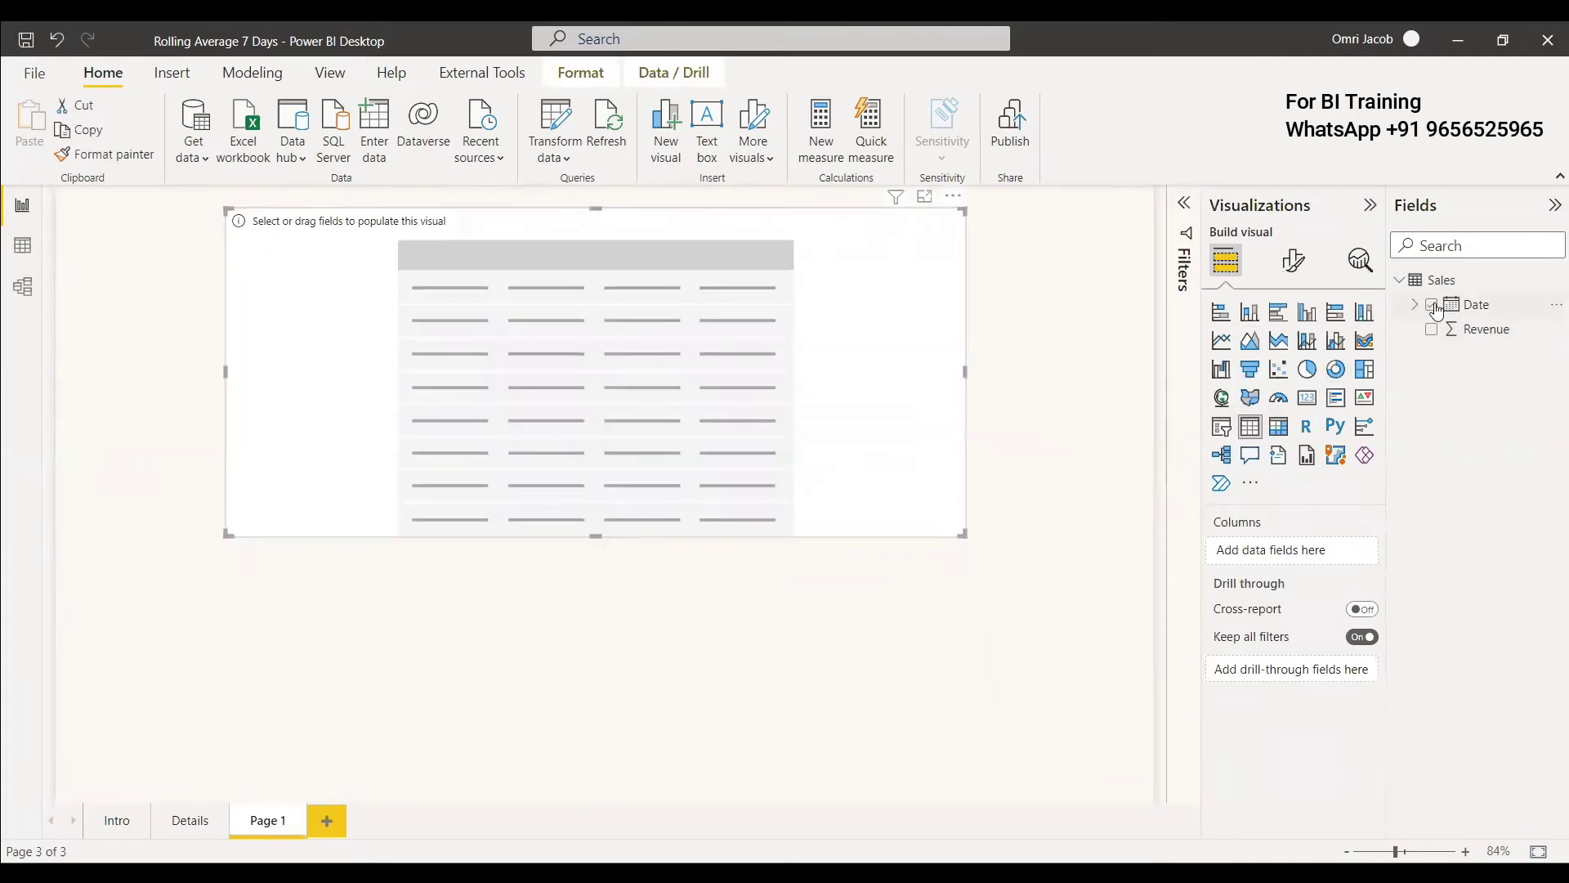
click(1434, 306)
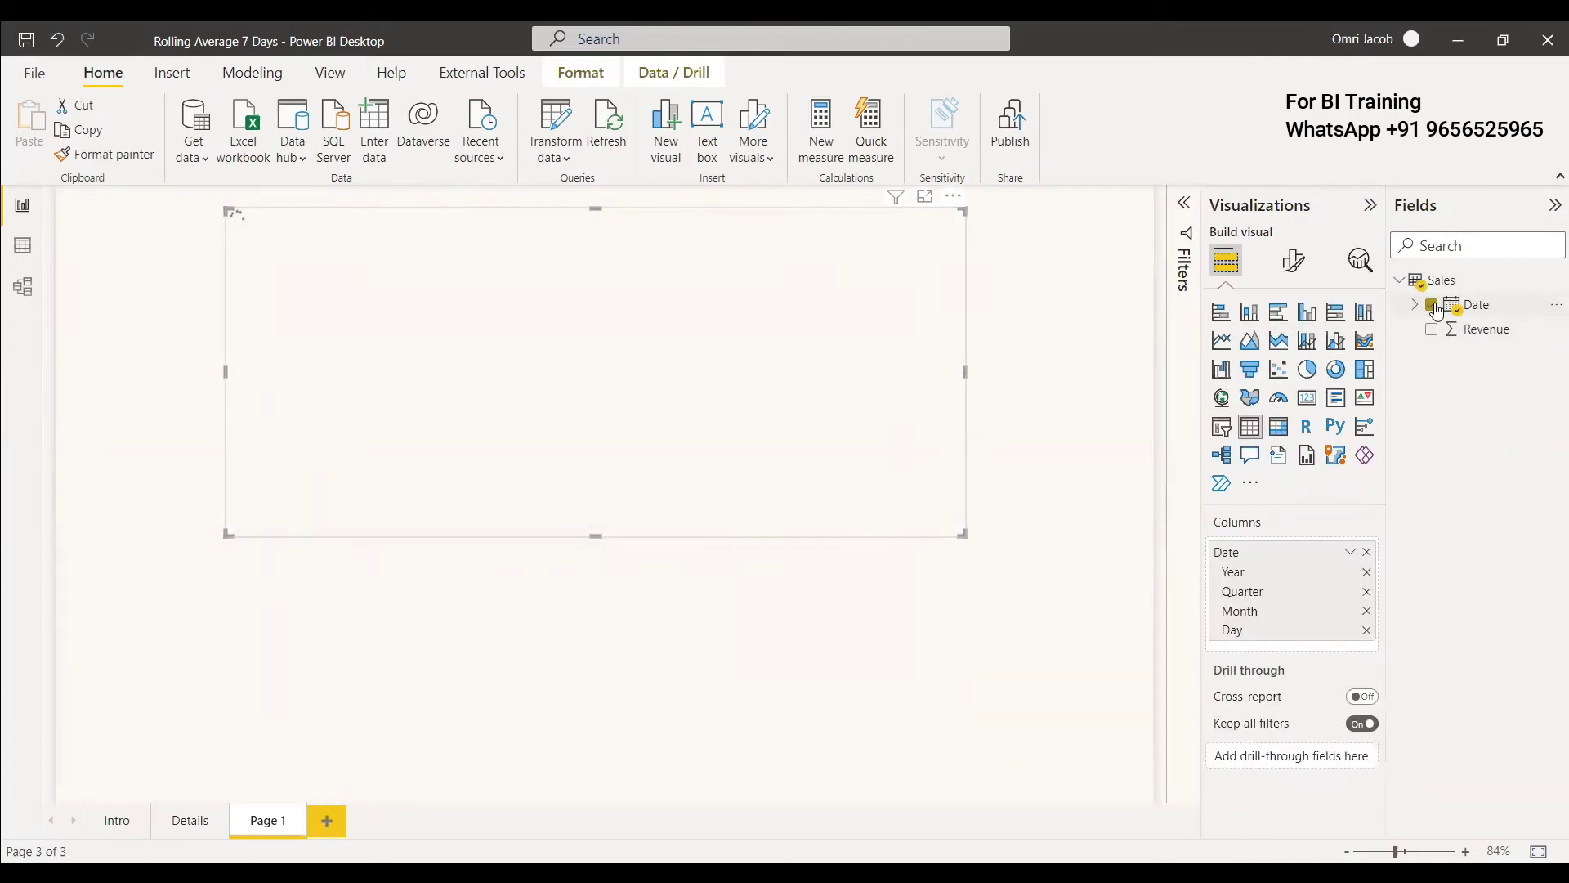
click(1350, 554)
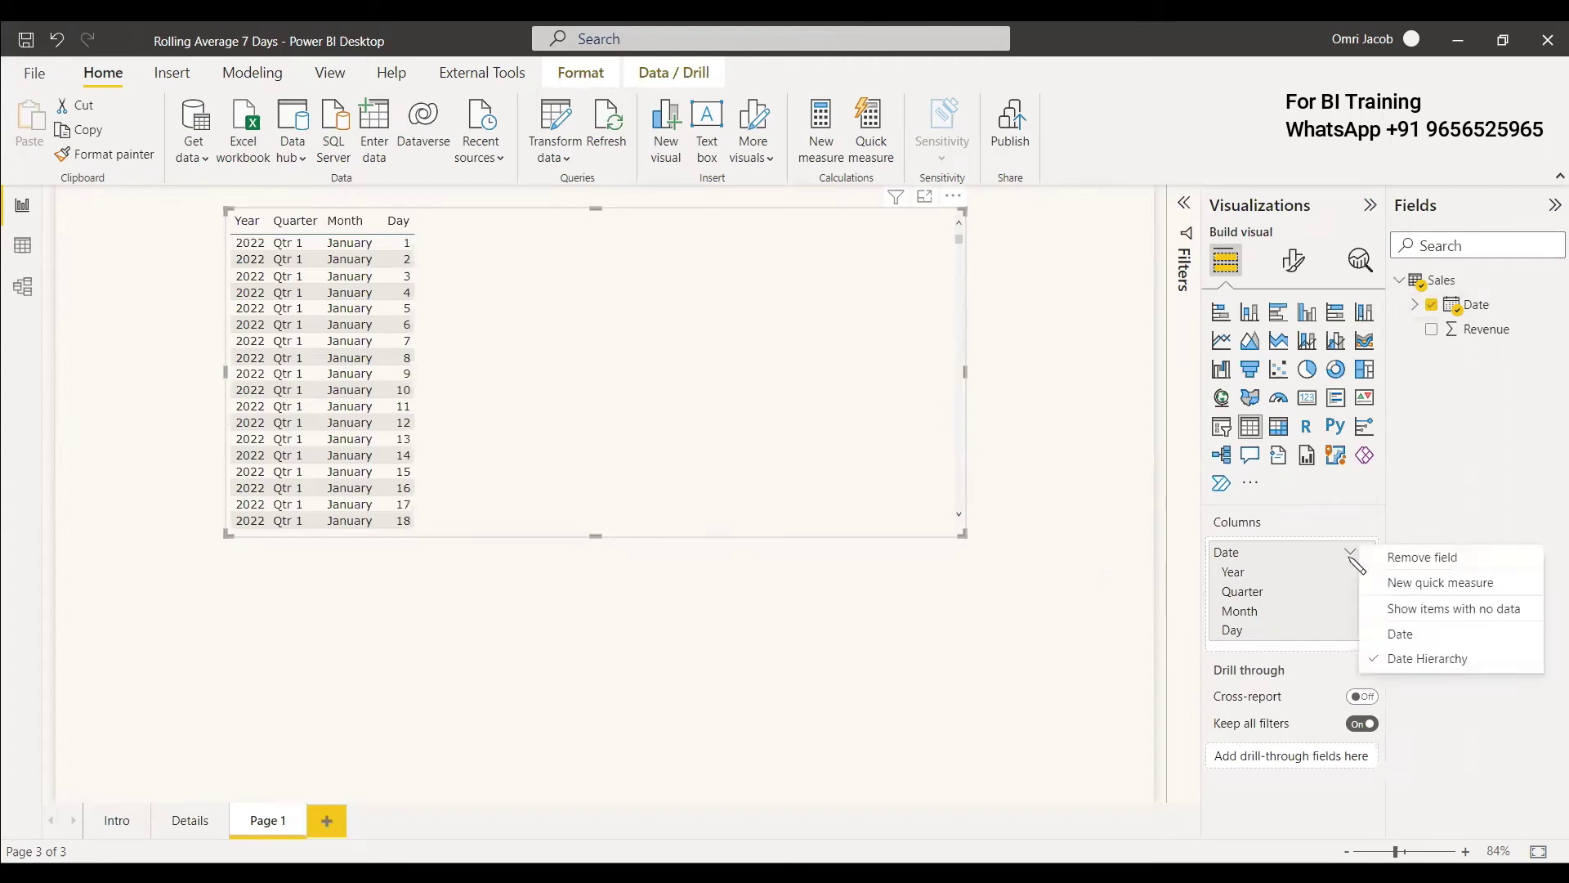
click(1401, 637)
click(1433, 329)
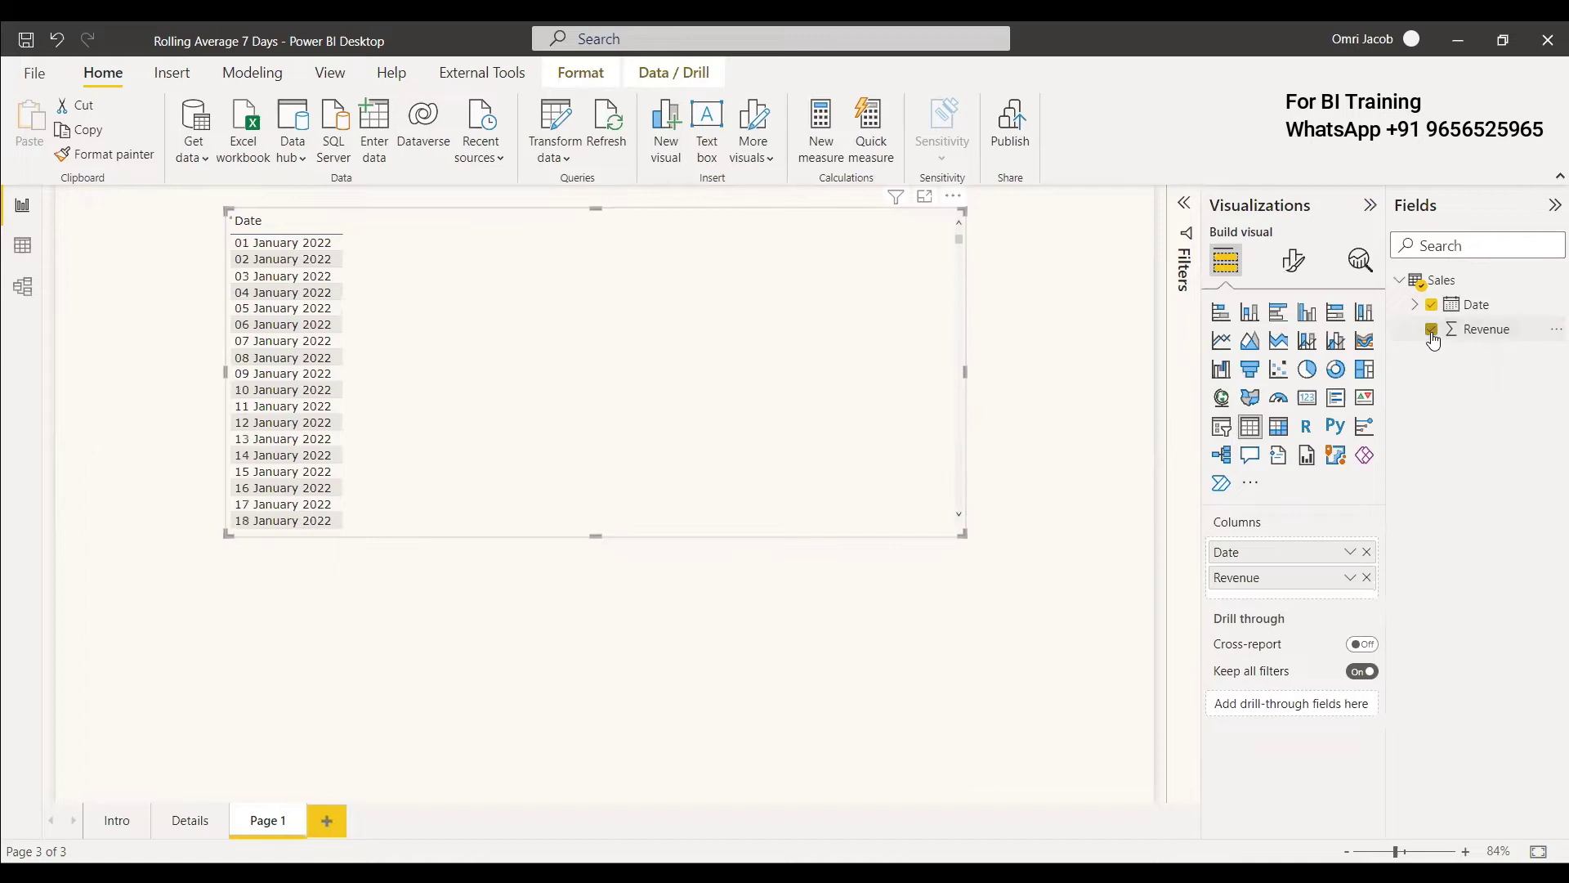
click(1063, 270)
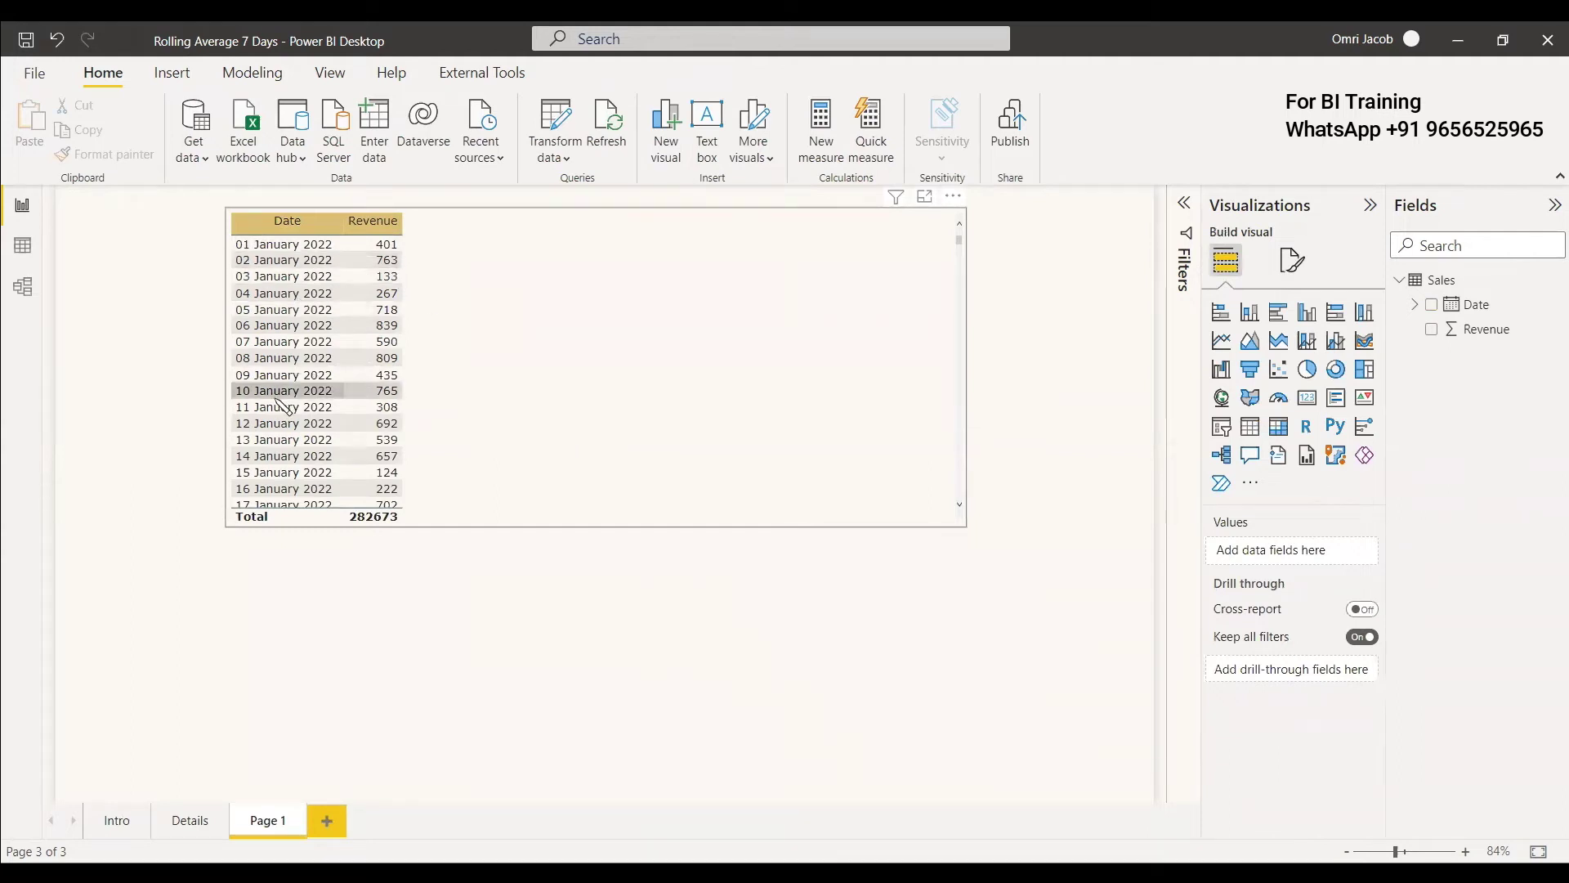
Create a Sales measure 'Rolling 7 Days =' with a pasted CALCULATE/FILTER body over the last seven dates
right_click(1442, 281)
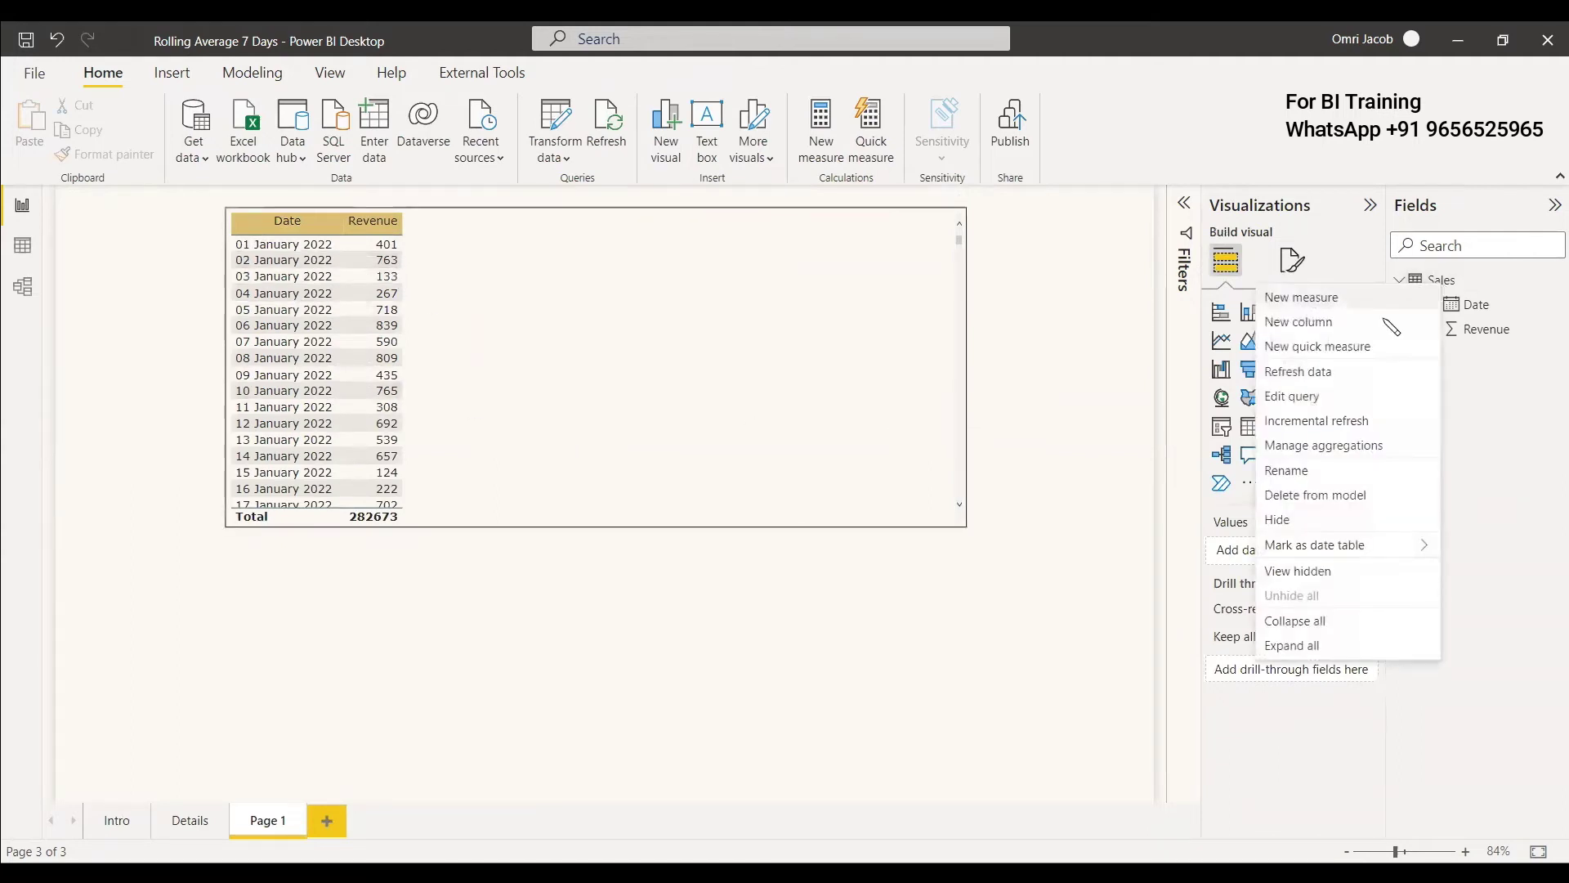
click(1265, 510)
text(R)
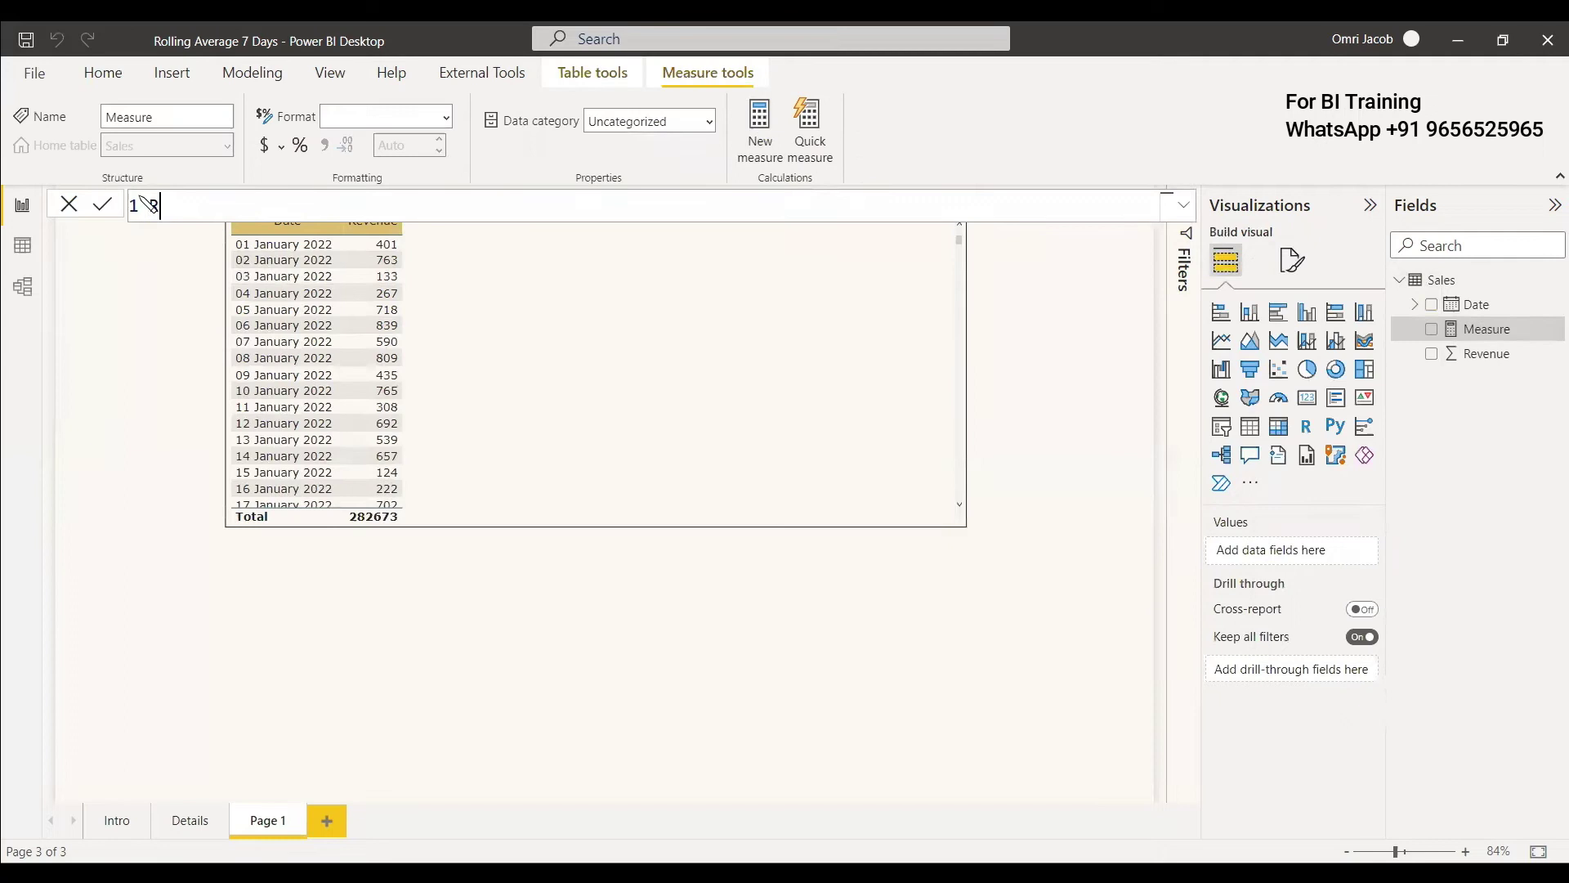
text(olling 7 Days =)
key(shift+Return)
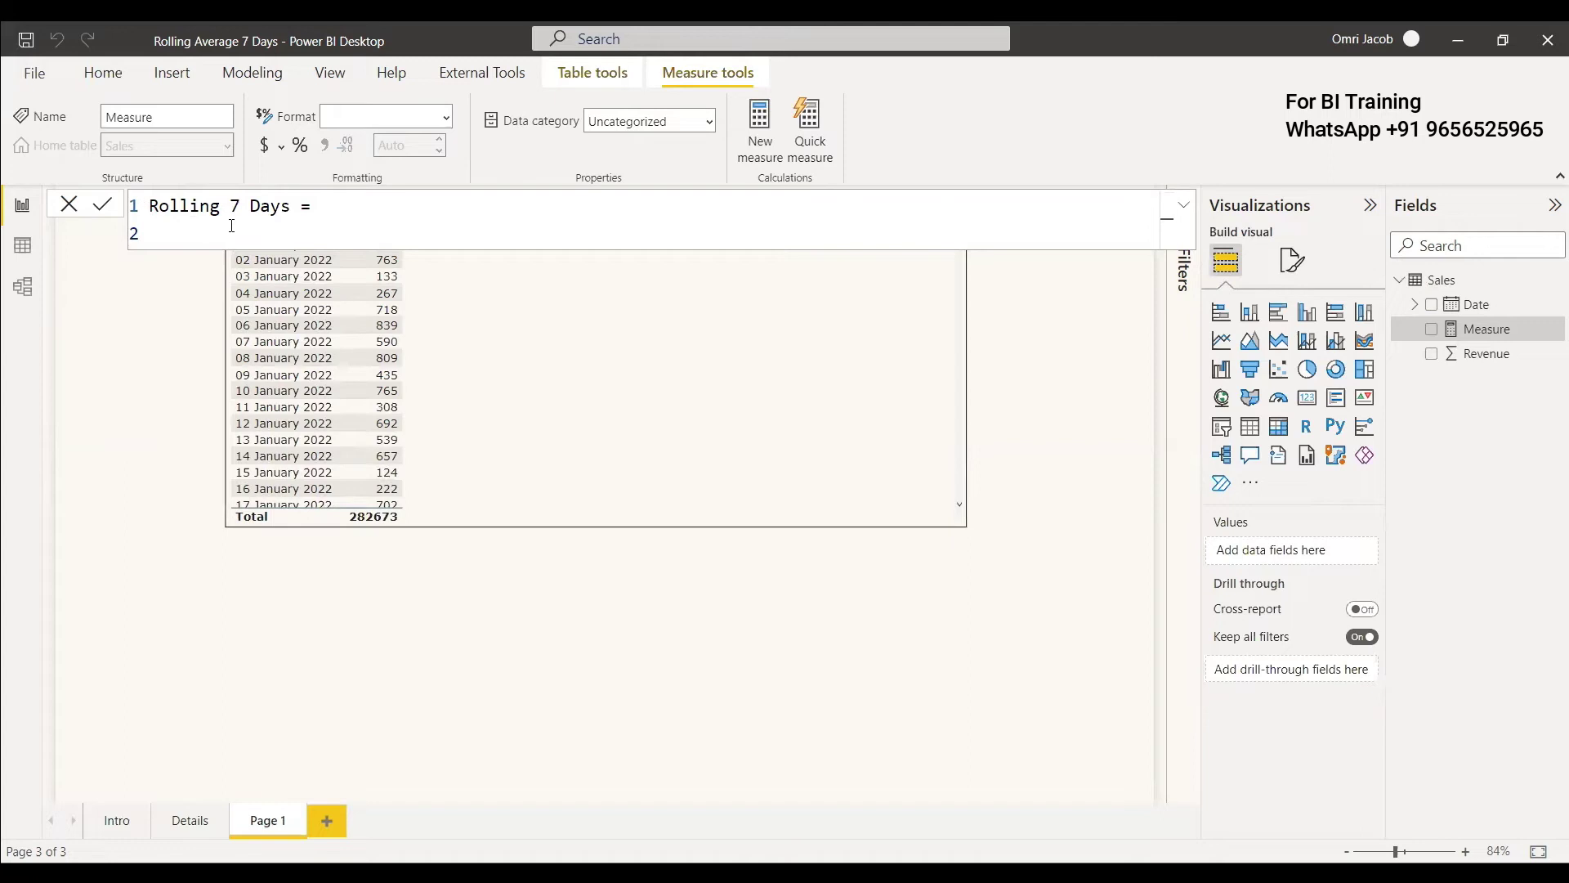
text(CALCULATE(SUM(Sales[Revenue]),                 FILTER(ALL(Sales[Date]),                             Sales[Date]>MAX(Sales[Date]) - 7 && Sales[Date] <=MAX(Sales[Date]))))
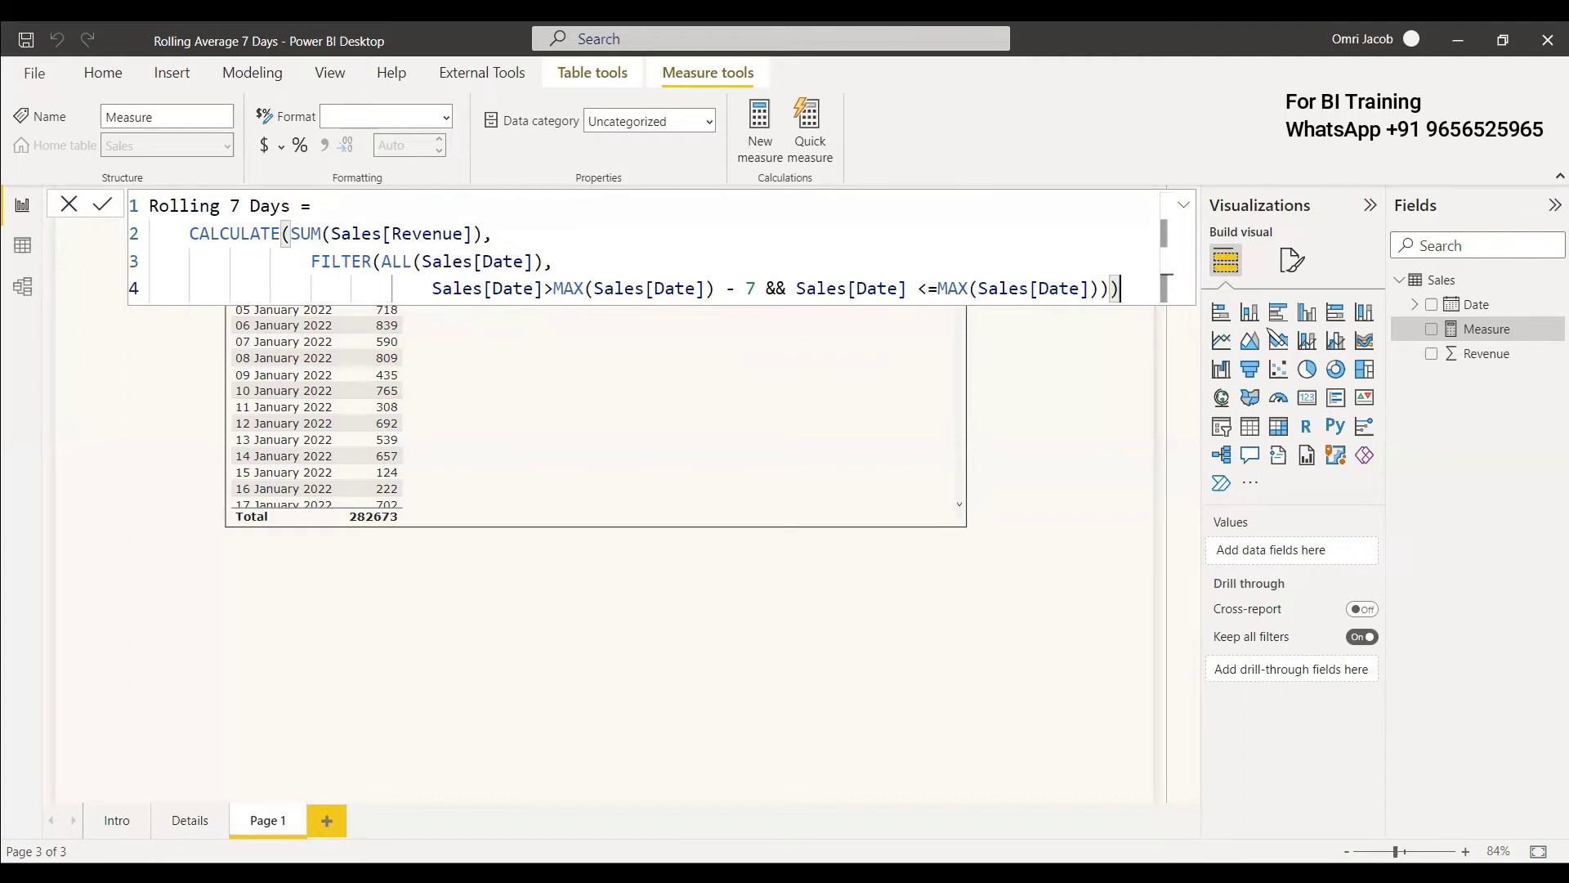
key(shift+Return)
key(shift+Return)
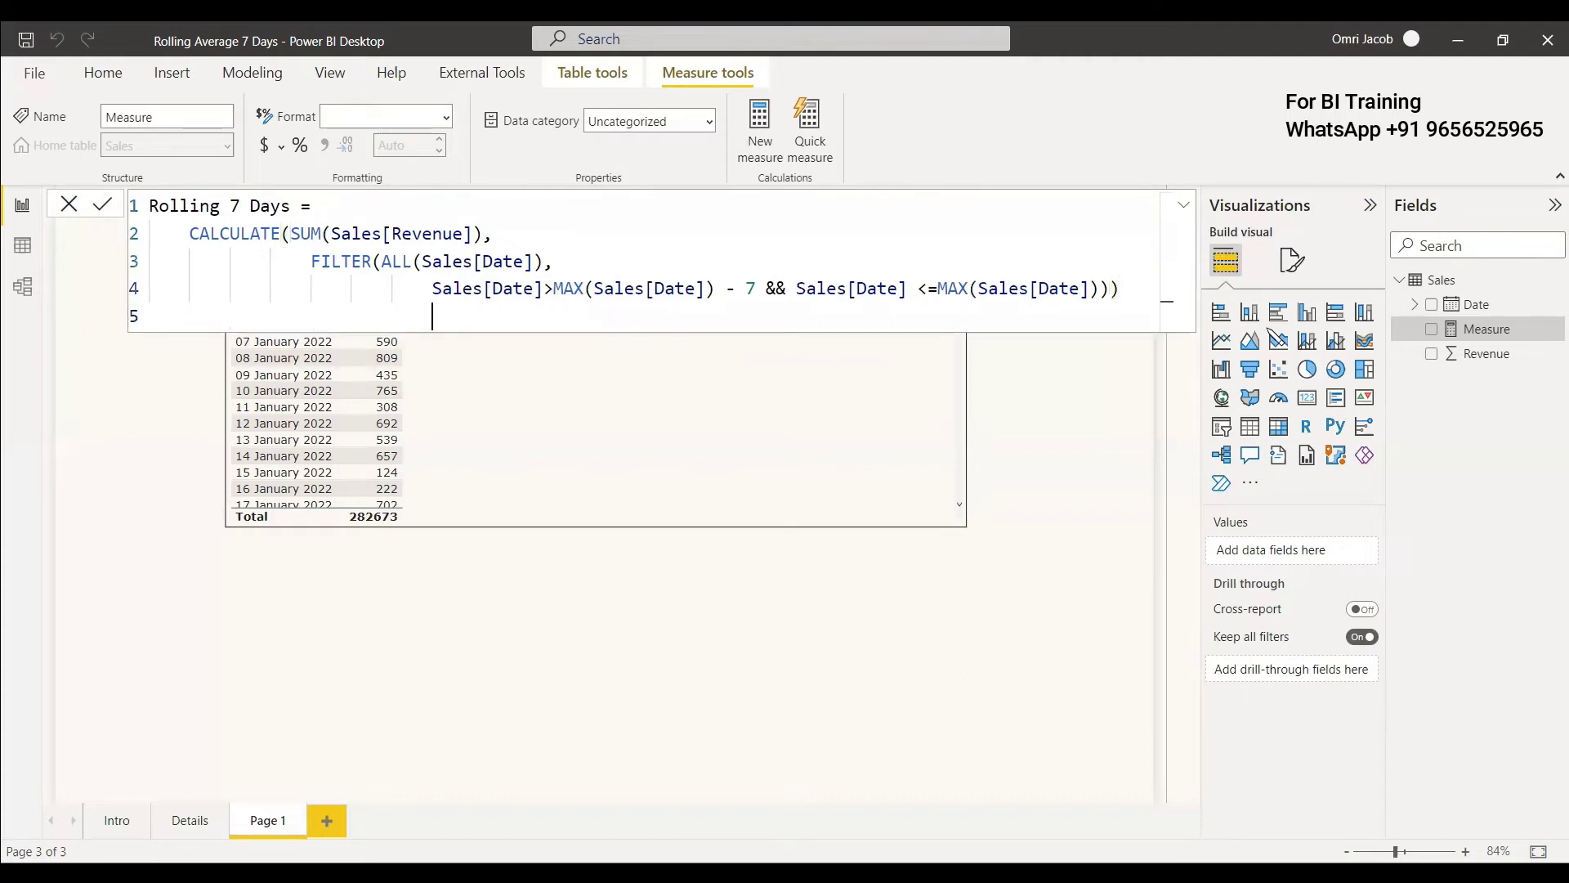
key(BackSpace)
key(BackSpace)
key(BackSpace)
key(BackSpace)
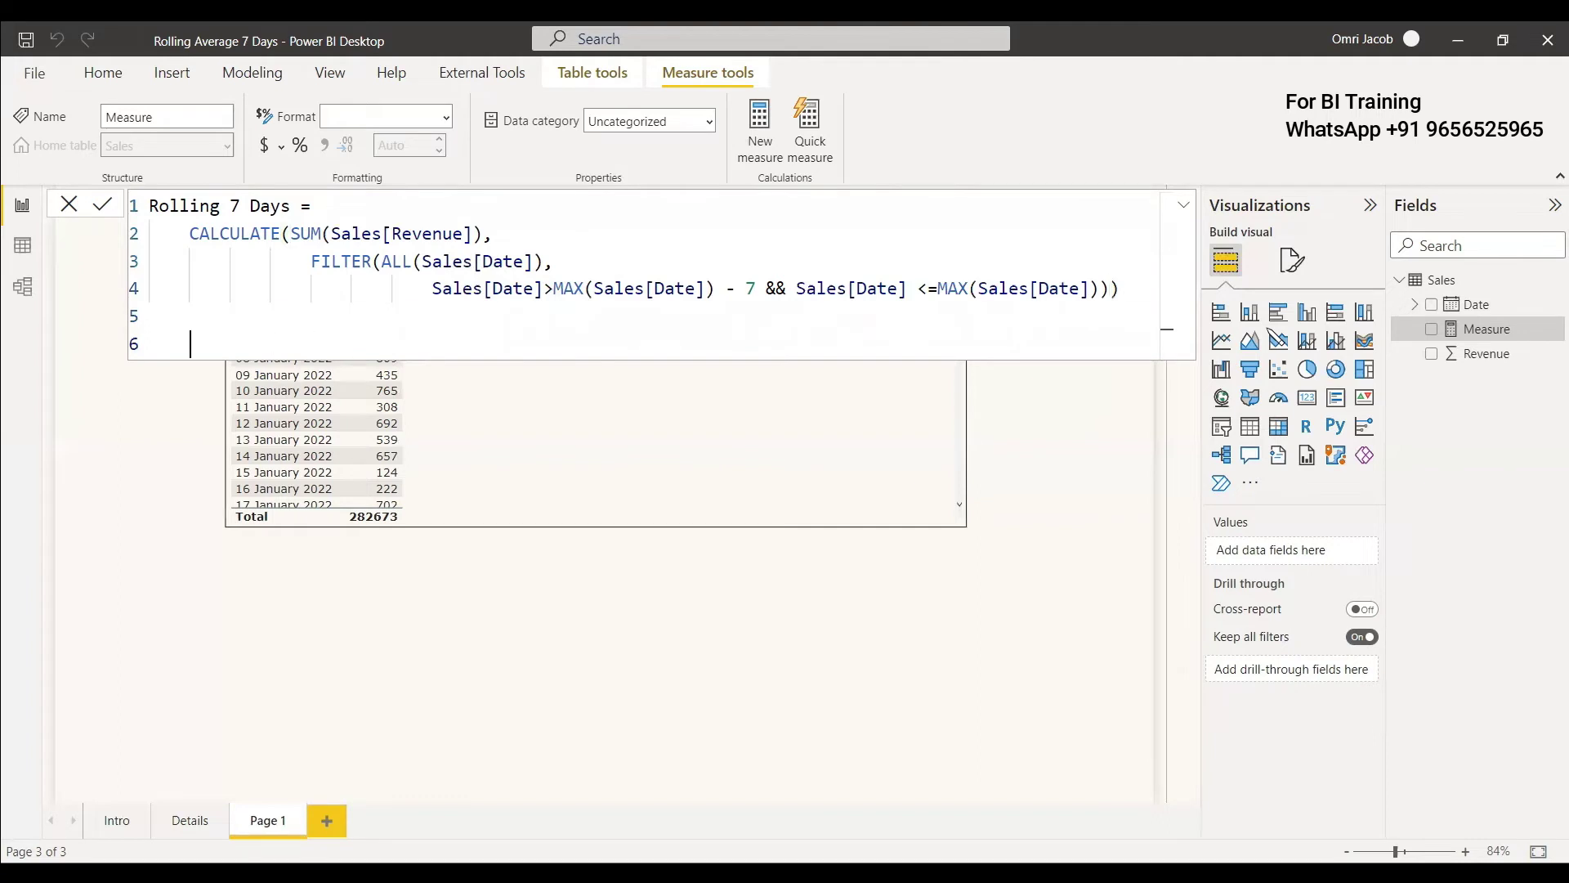
Comment out the pasted CALCULATE/FILTER formula body with /* */
click(187, 228)
text(/*)
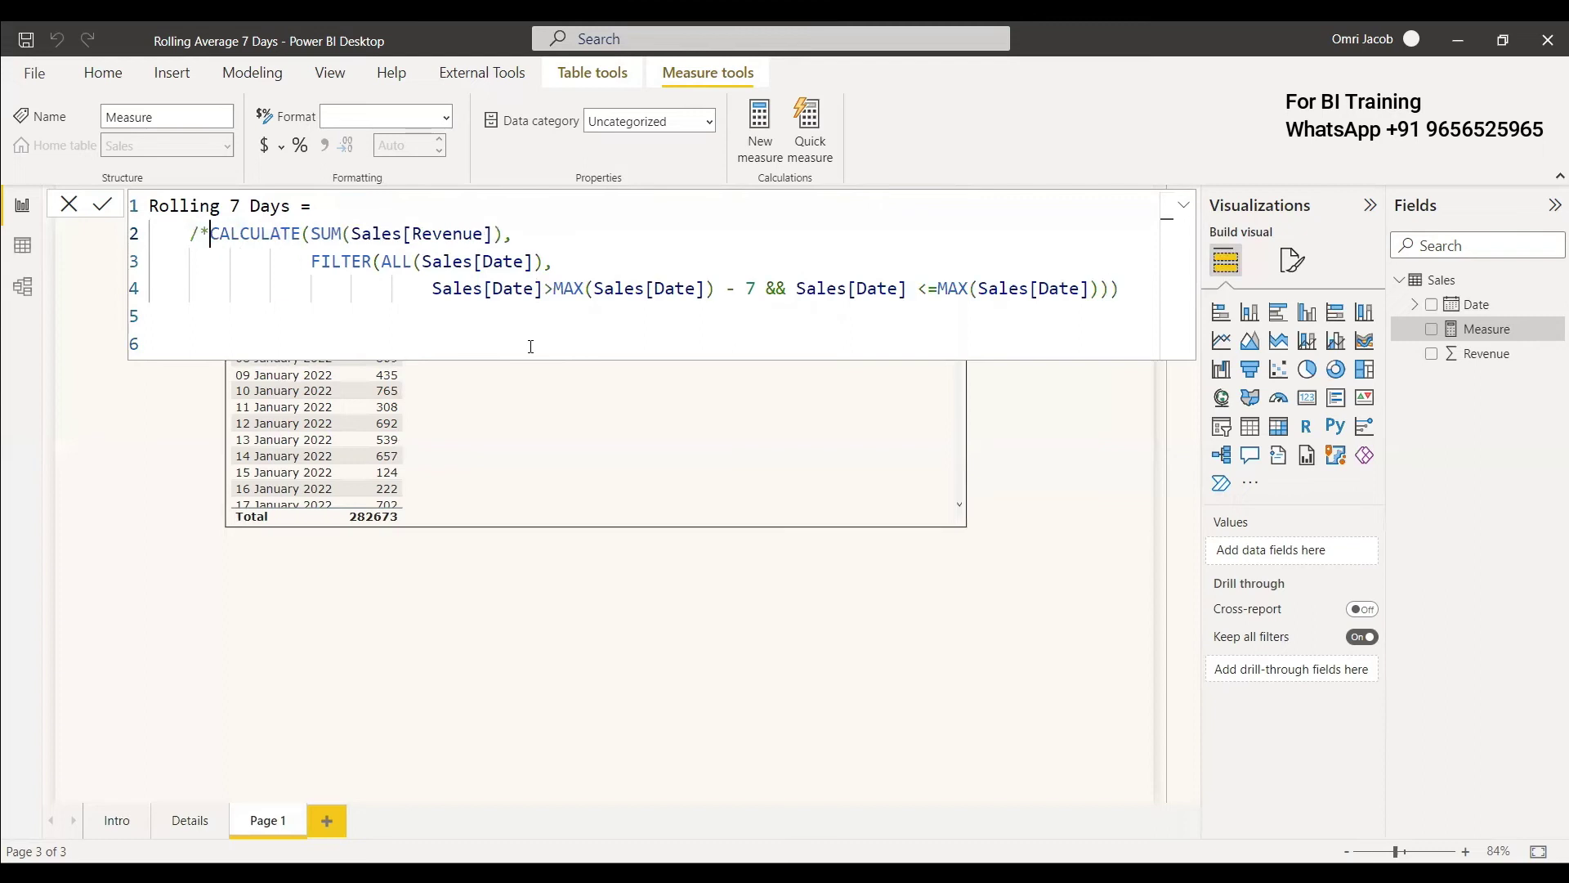
click(1137, 296)
text(*)
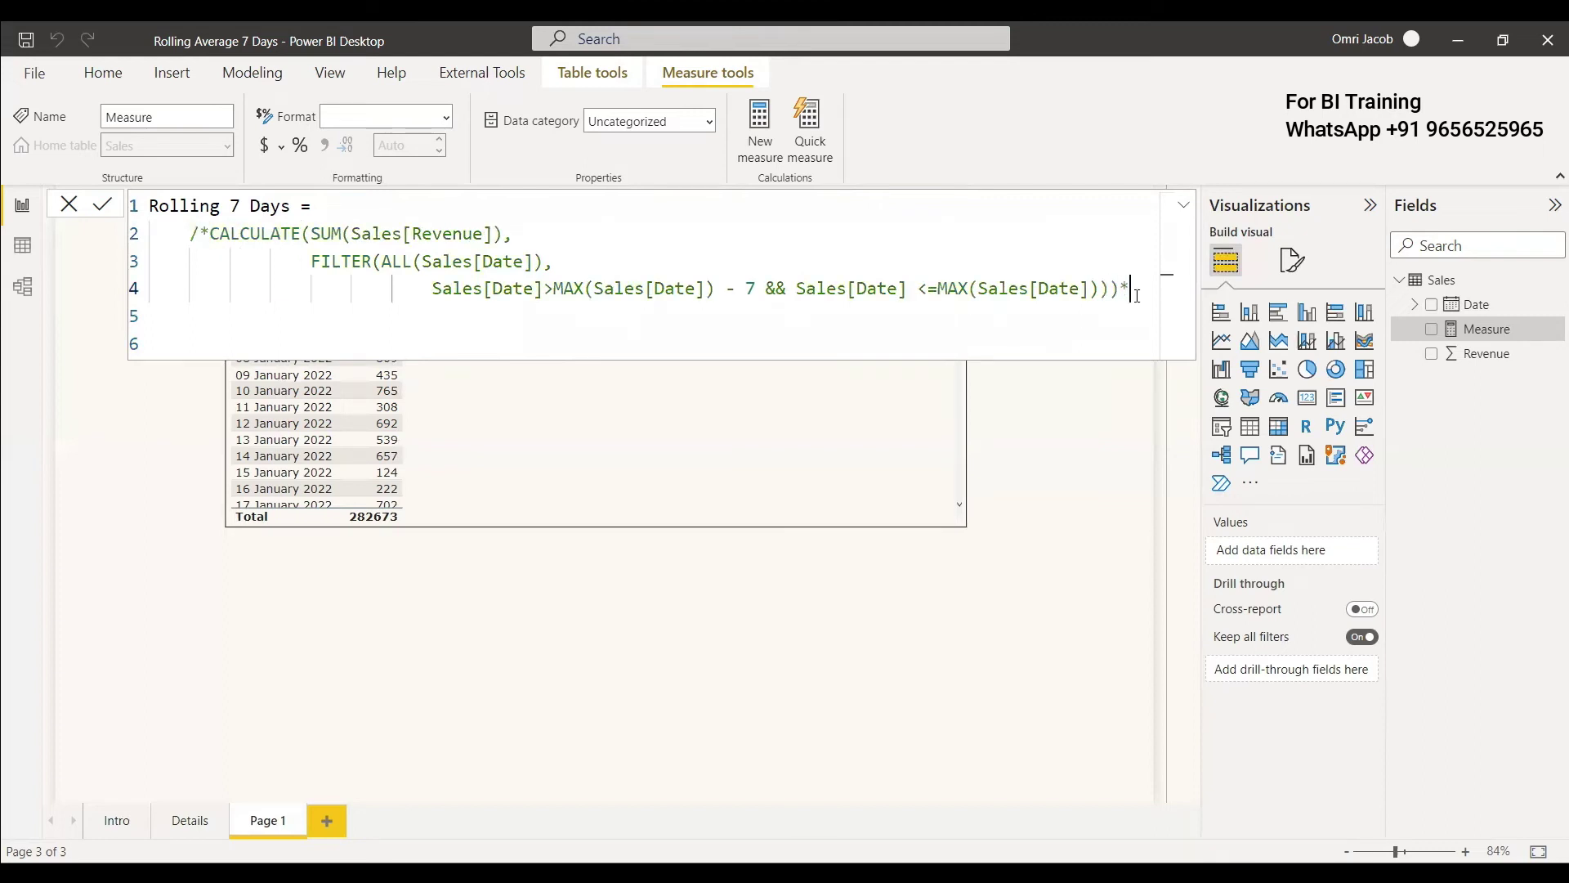
text(/)
key(Return)
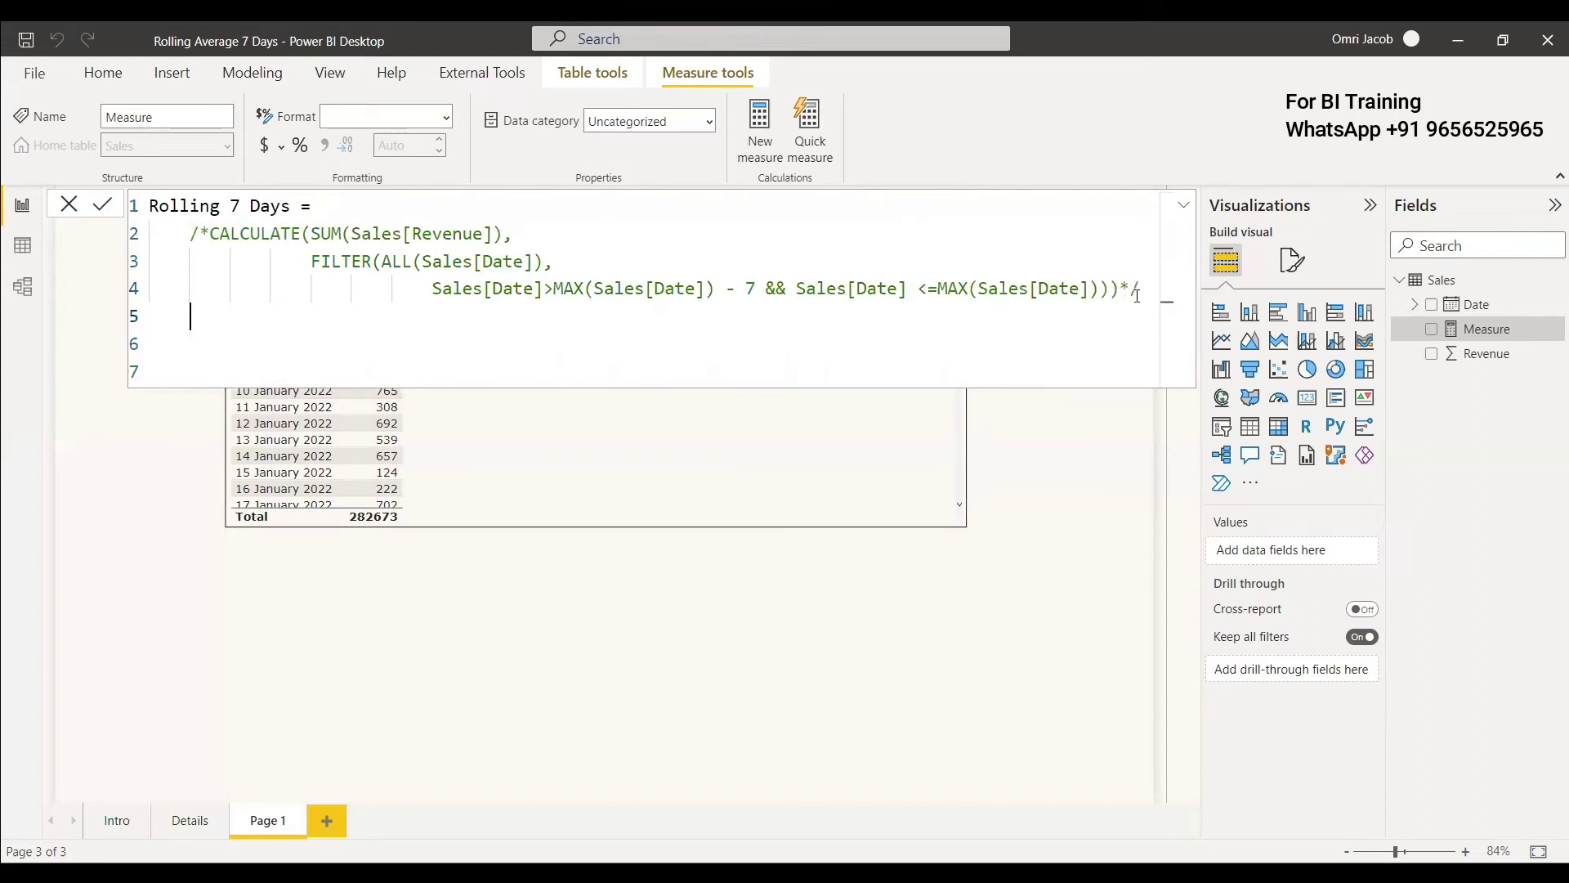
Write CALCULATE(SUM(Sales[Revenue]), DATESINPERIOD(Sales[Date], MAX(Sales[Date]), -7, DAY)) and commit the measure
text(CALCULATE(SUM(rev)
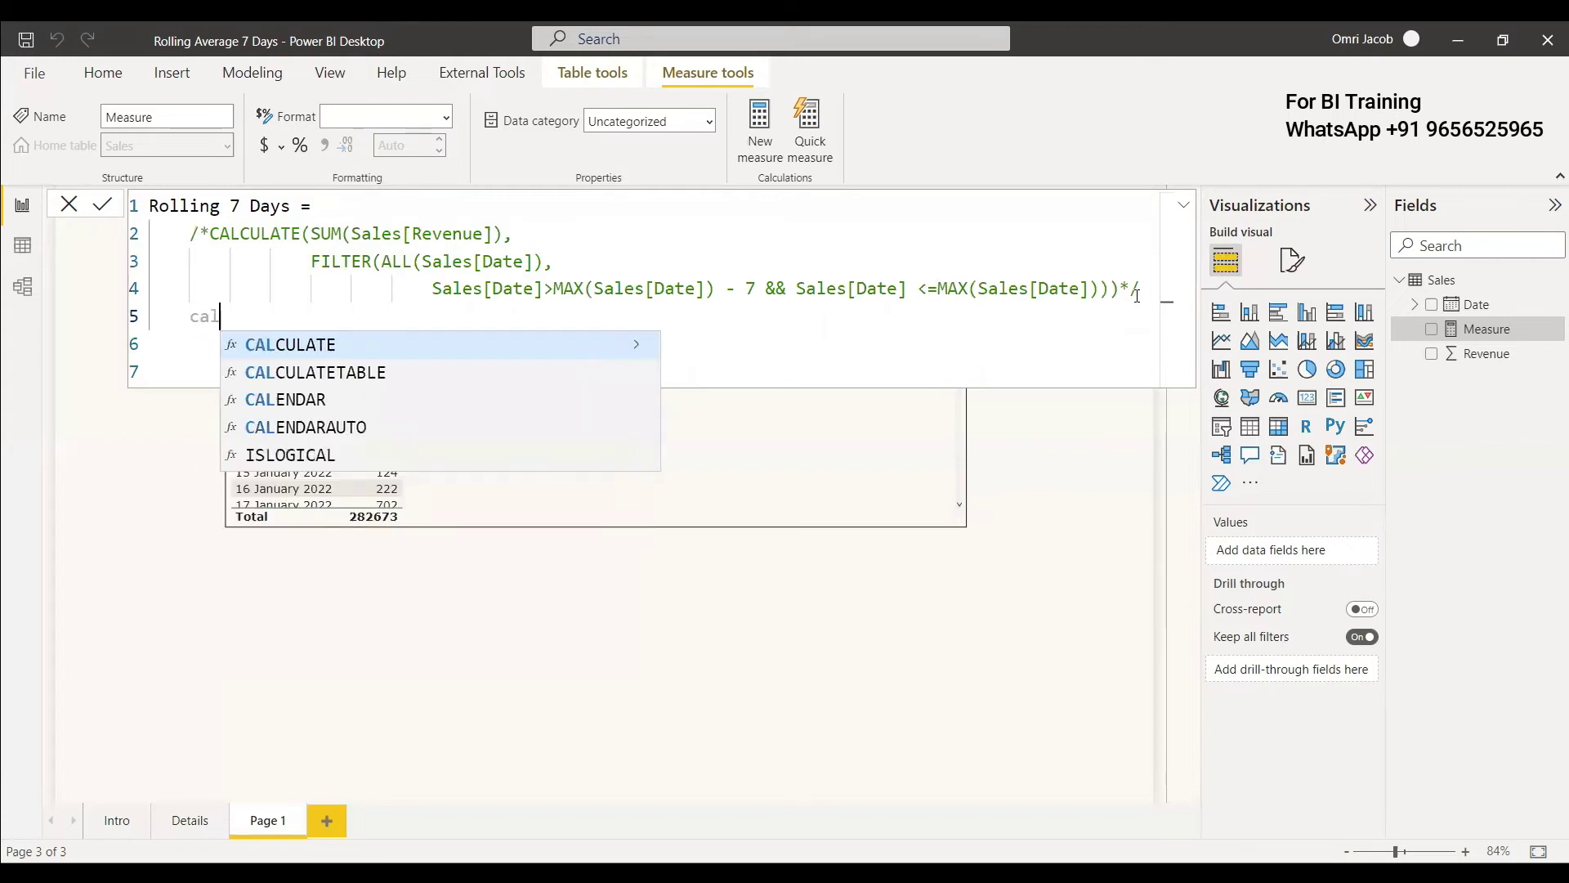
key(Tab)
text(),)
key(shift+Return)
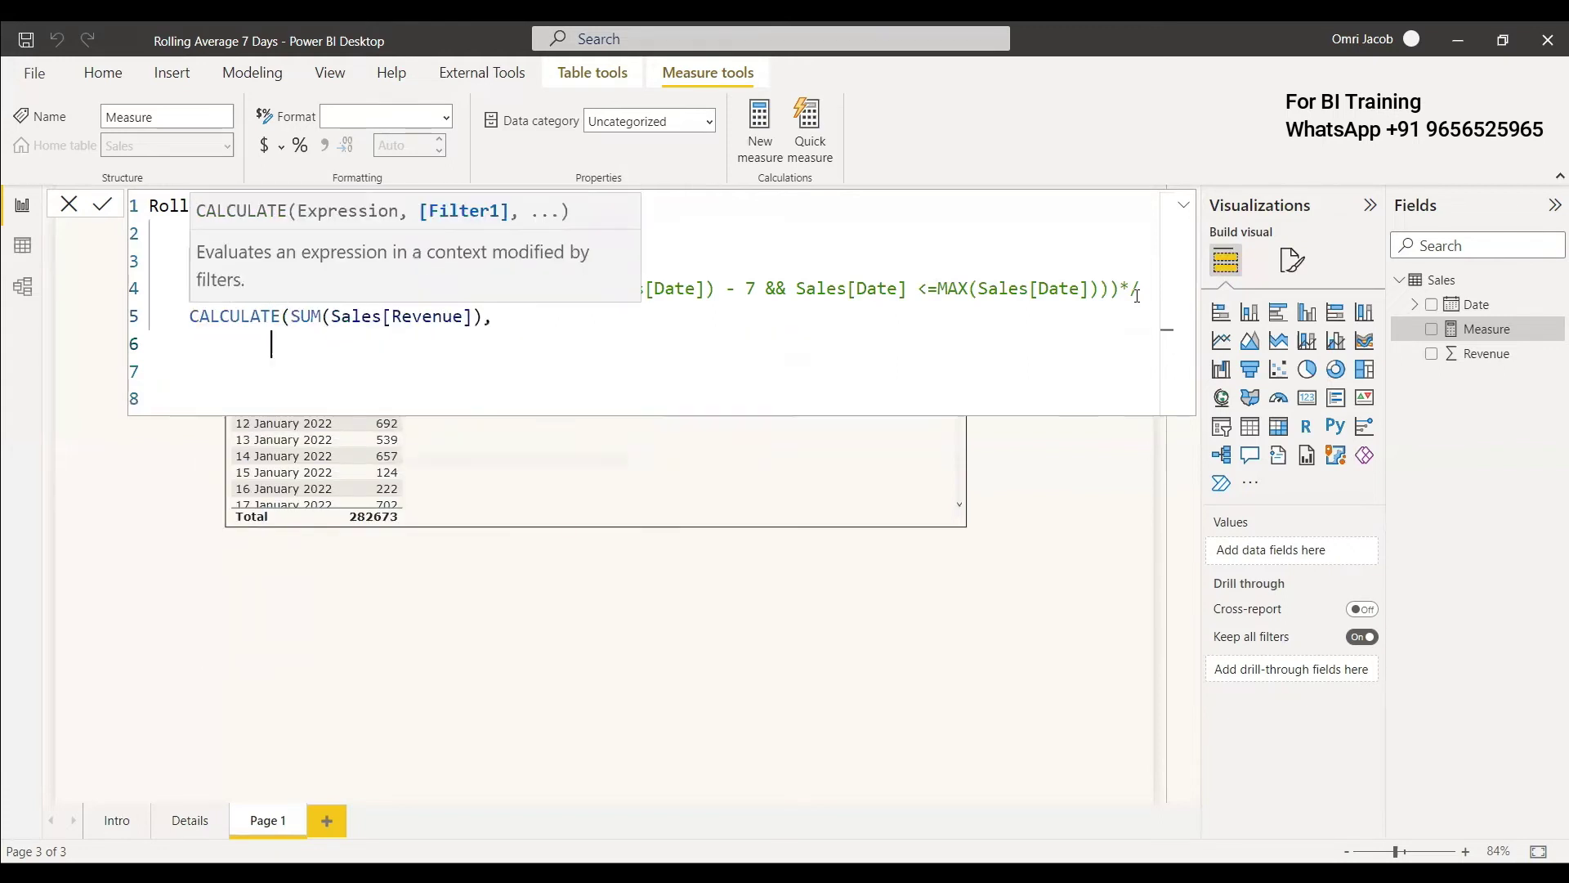
text(Dates)
key(Tab)
text(()
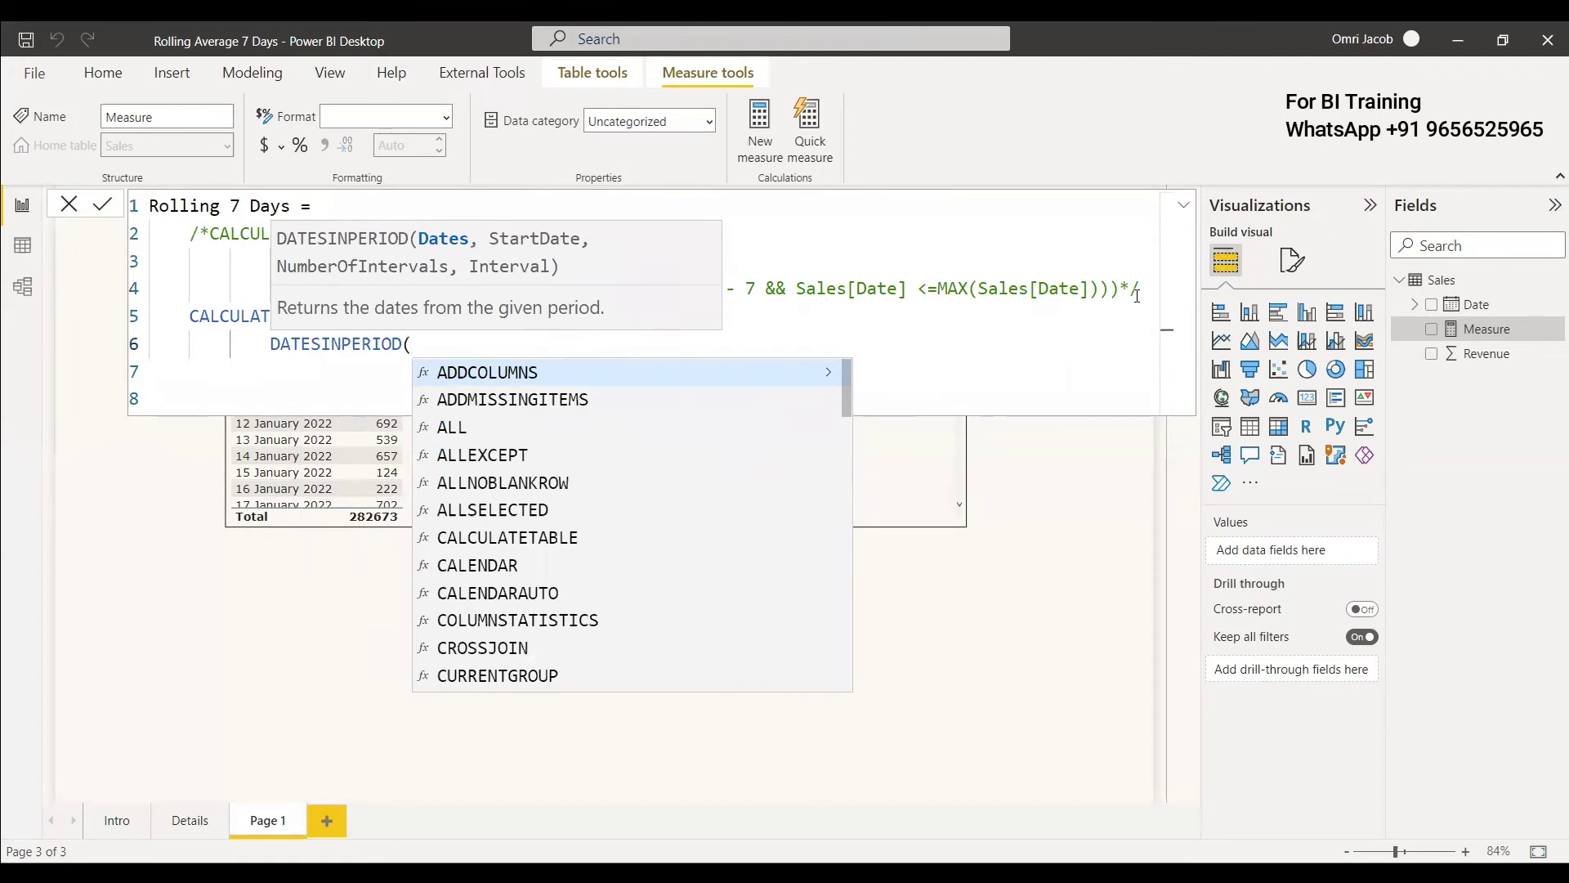
text(sal)
key(Tab)
text(,)
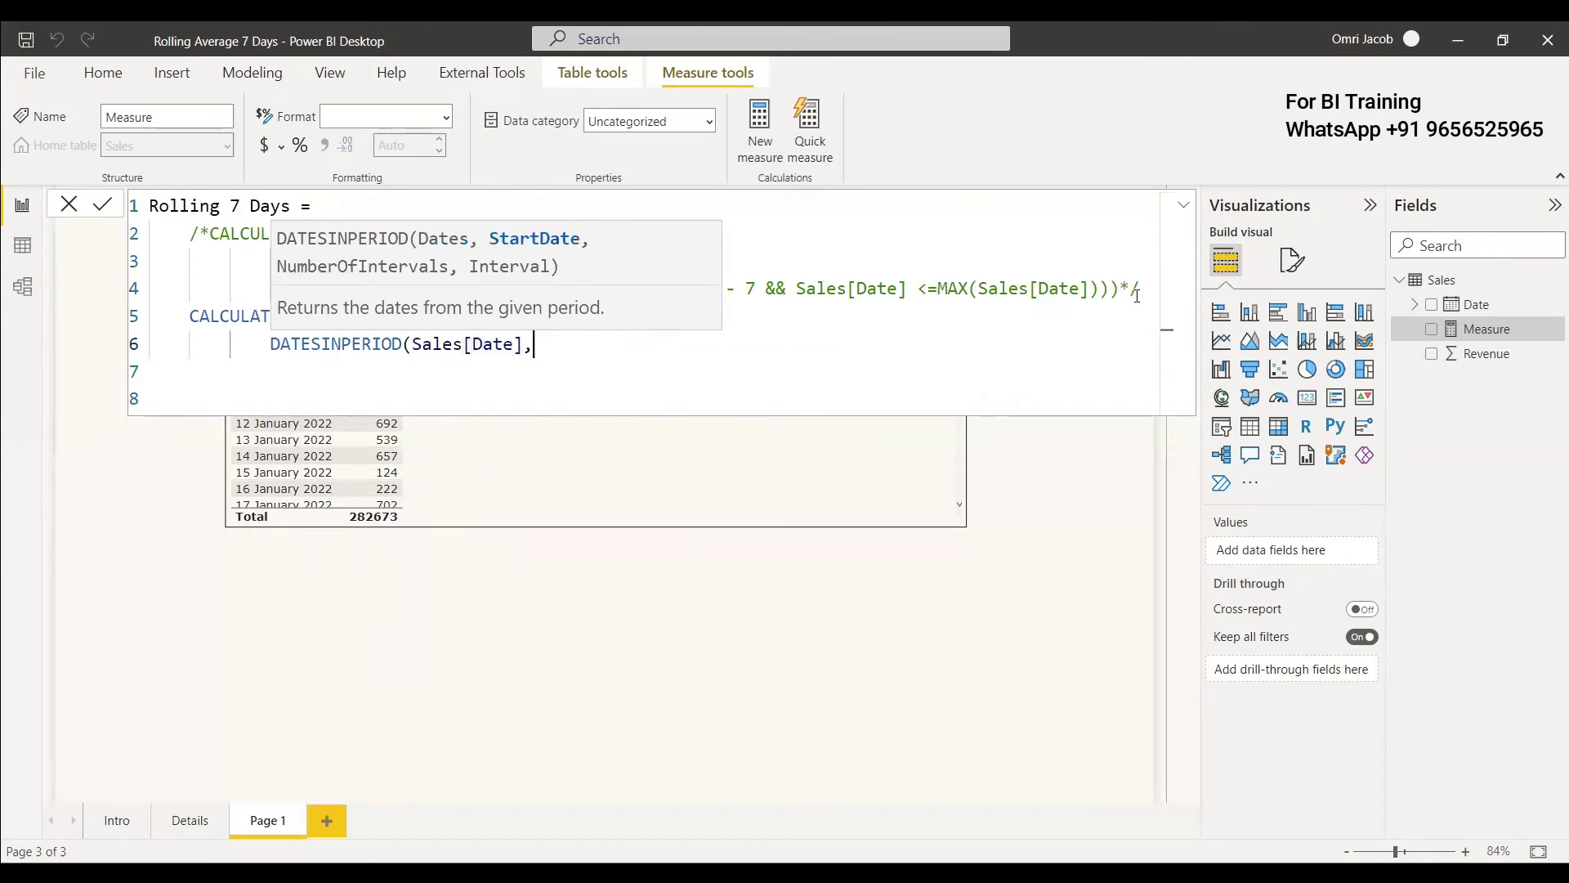
key(Tab)
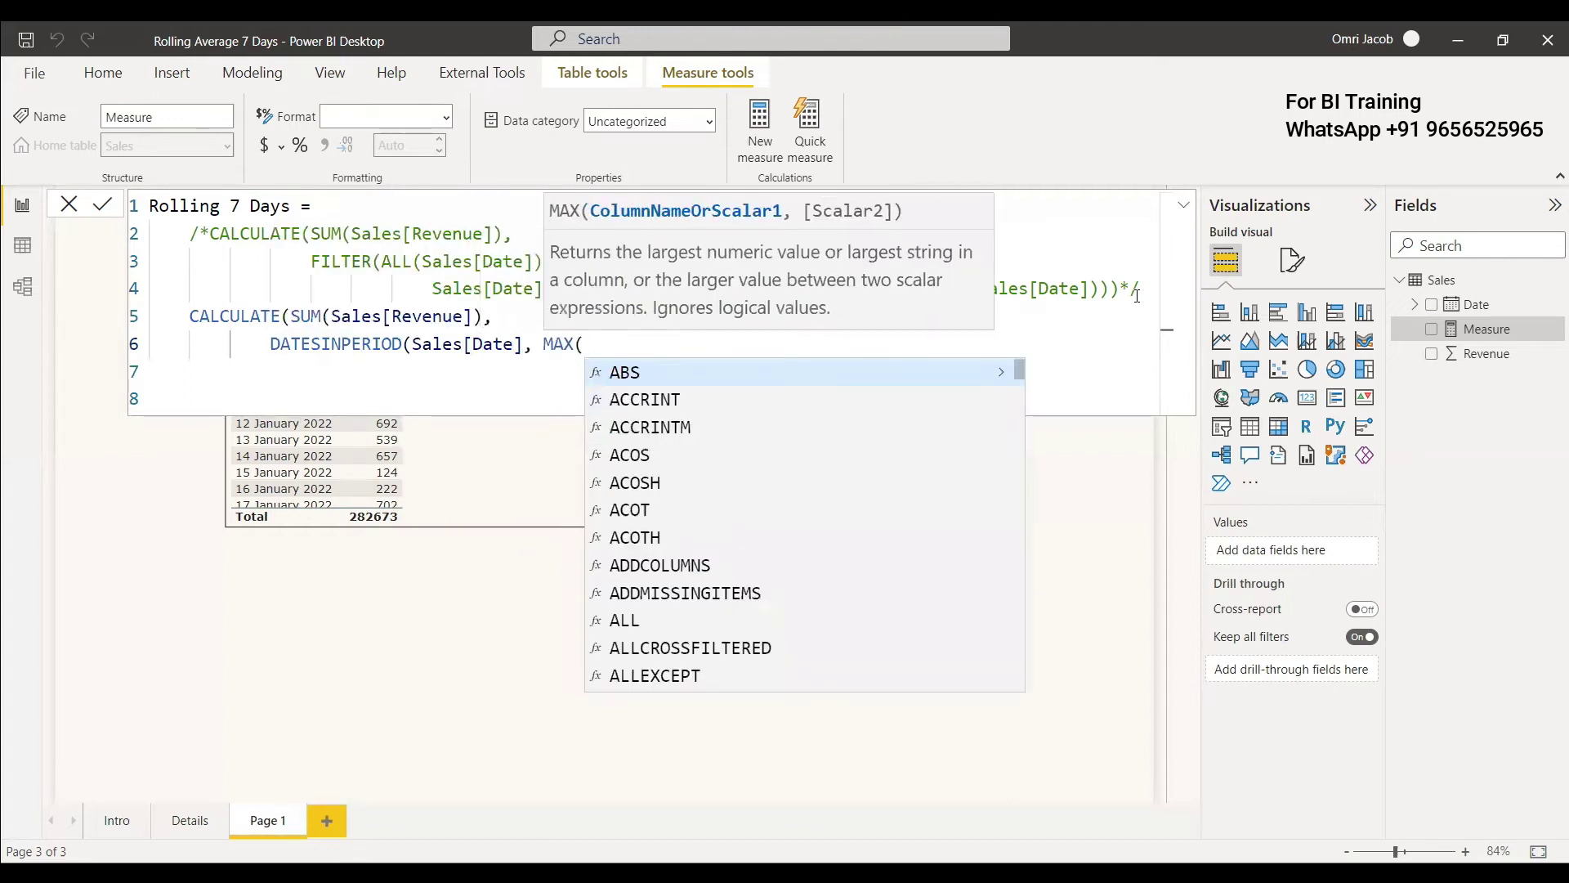
text(Sales[Date]), -)
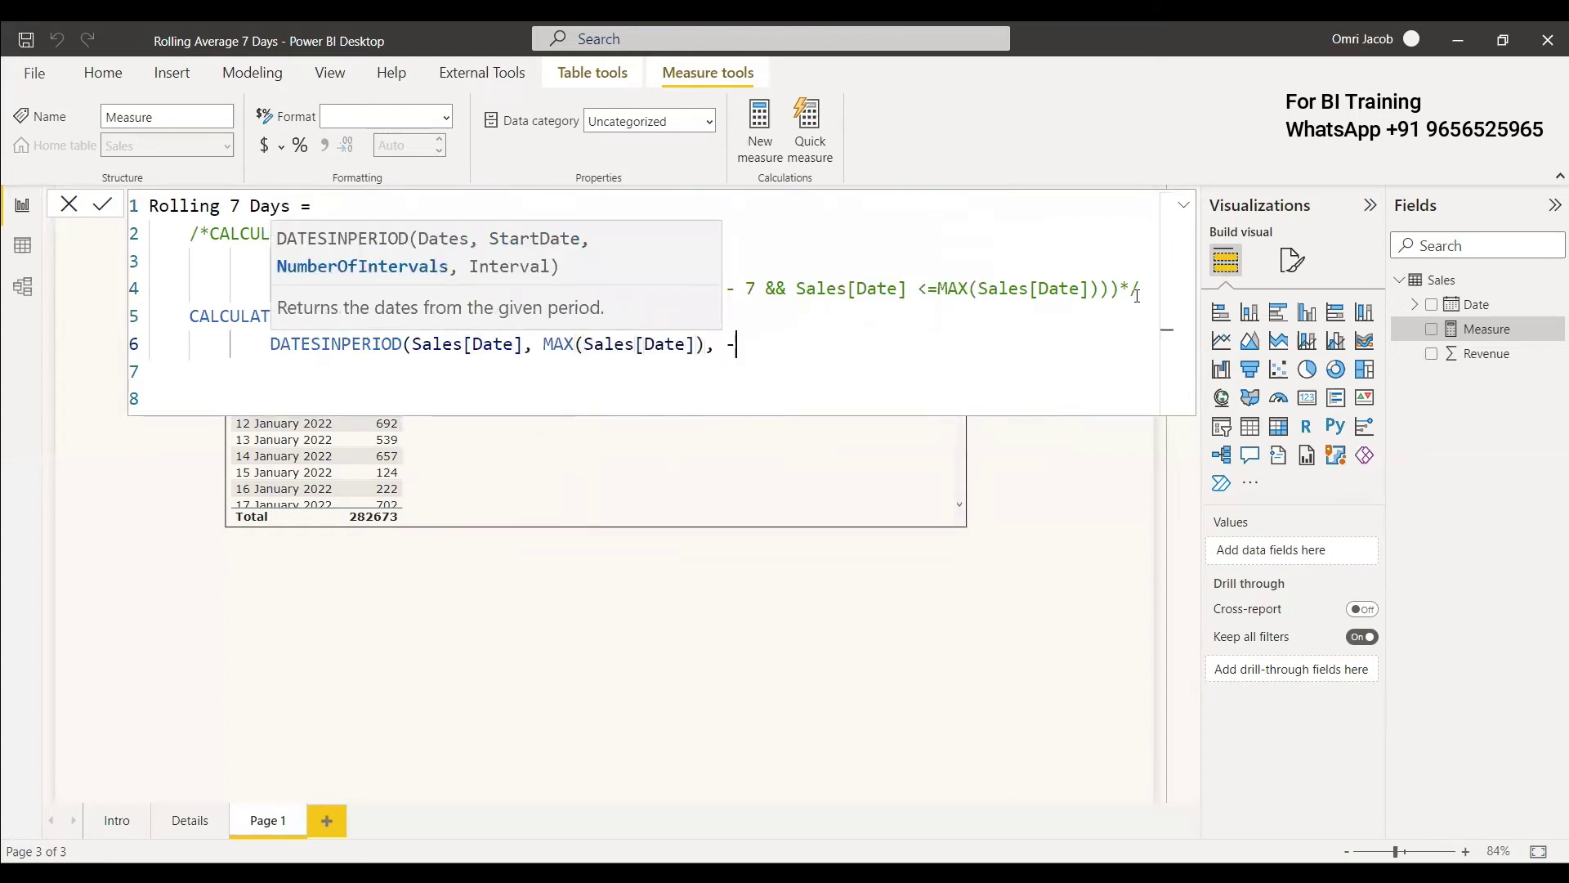
text(7, DAY)))
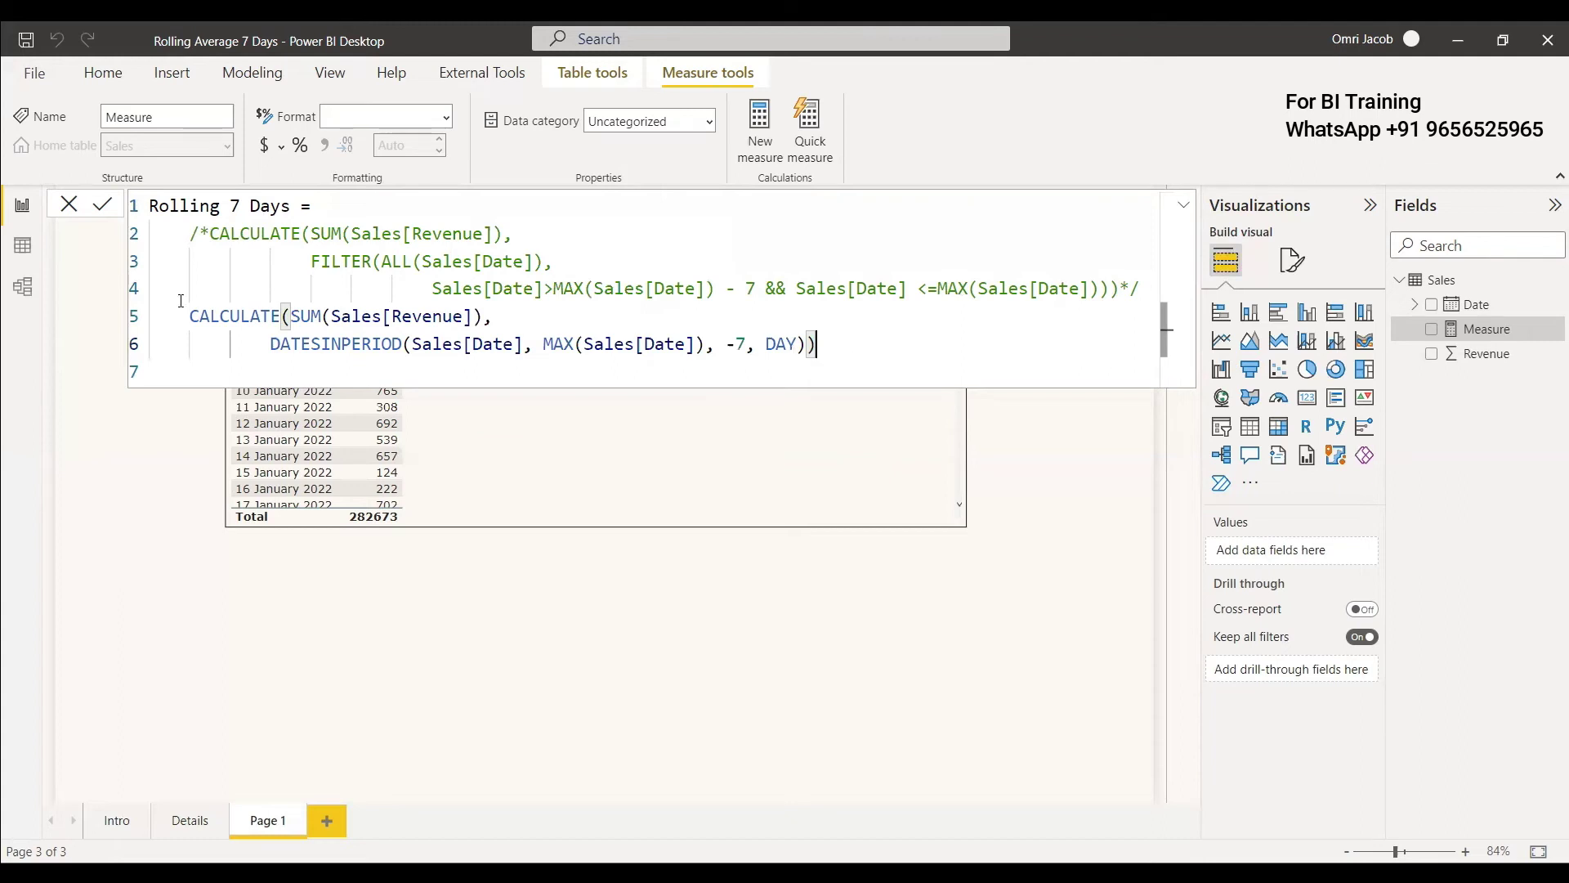
key(Return)
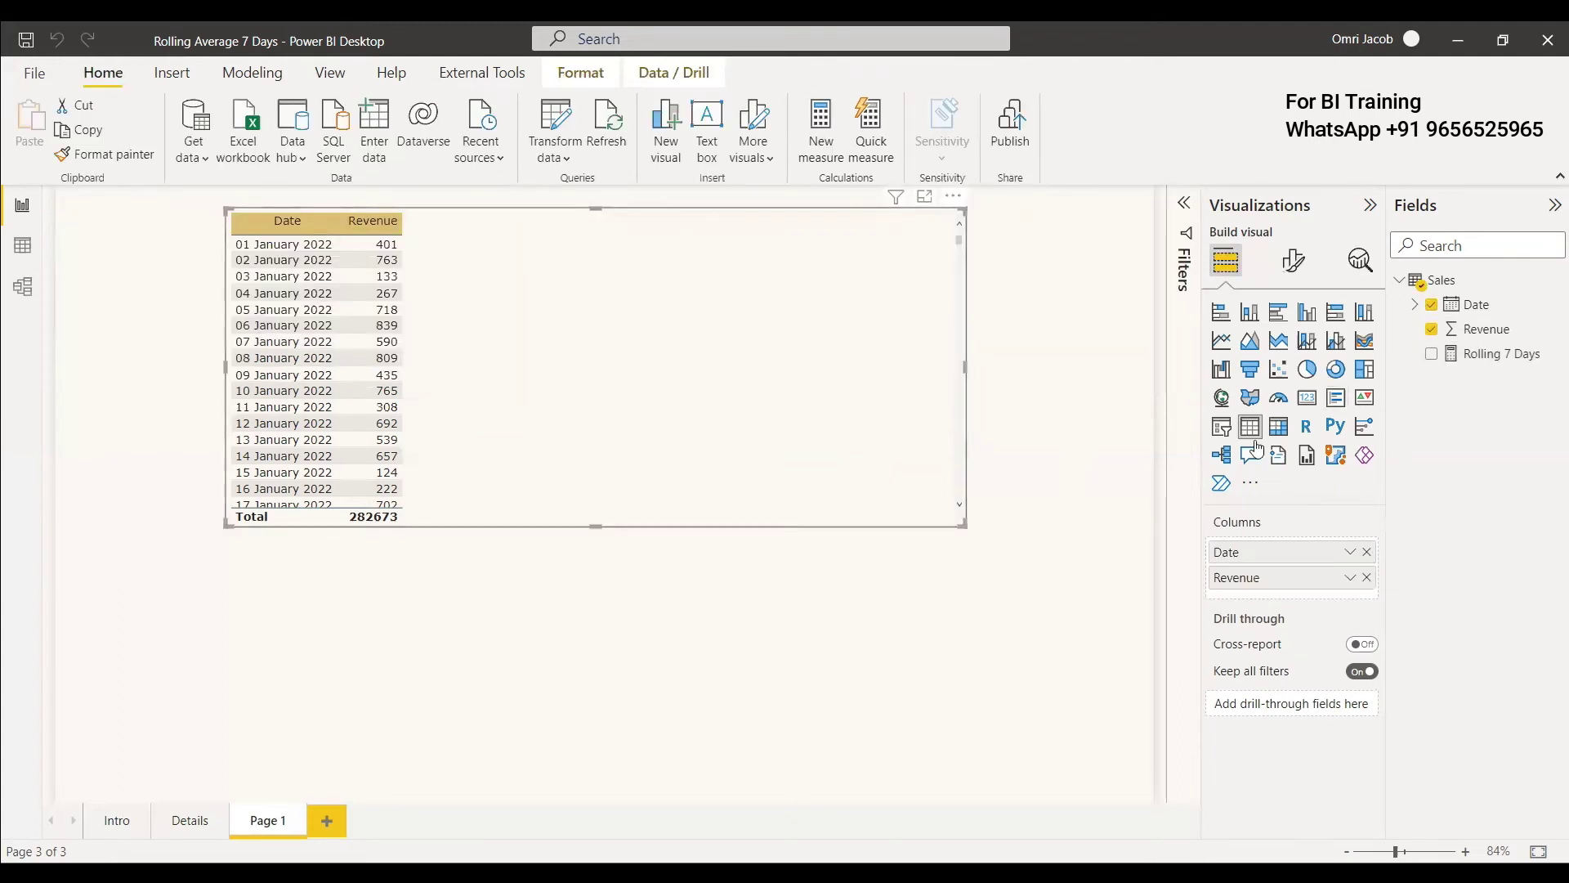
Add Rolling 7 Days as the table's third column, totalling 4314
click(1432, 353)
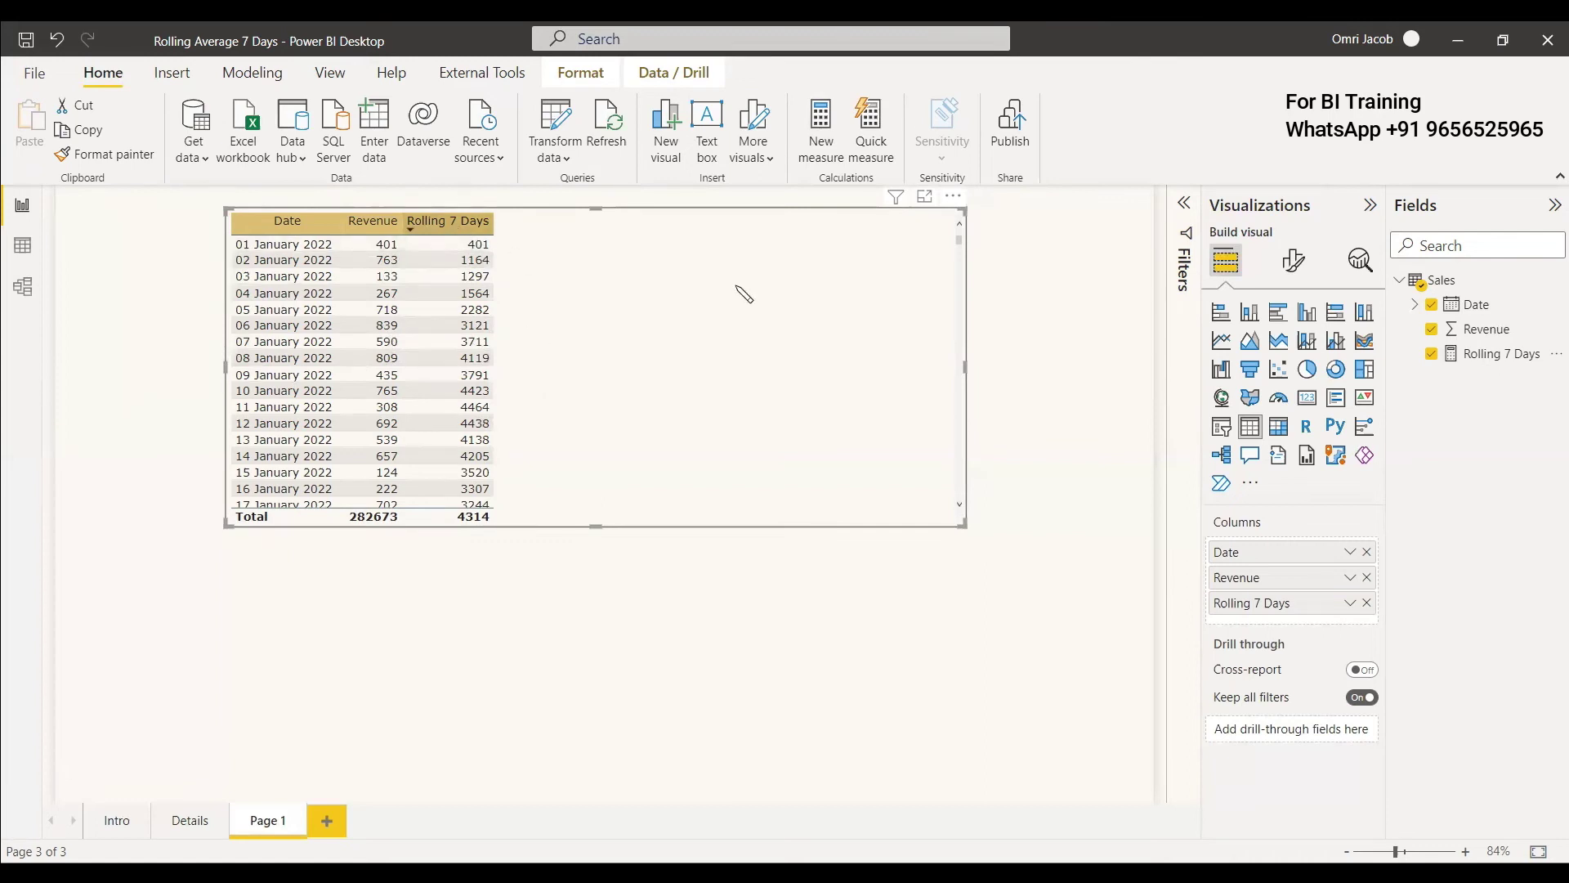
Create Rolling 7 Day Avg = DIVIDE([Rolling 7 Days], 7, BLANK()) and add it as the table's fourth column
right_click(1440, 280)
key(Escape)
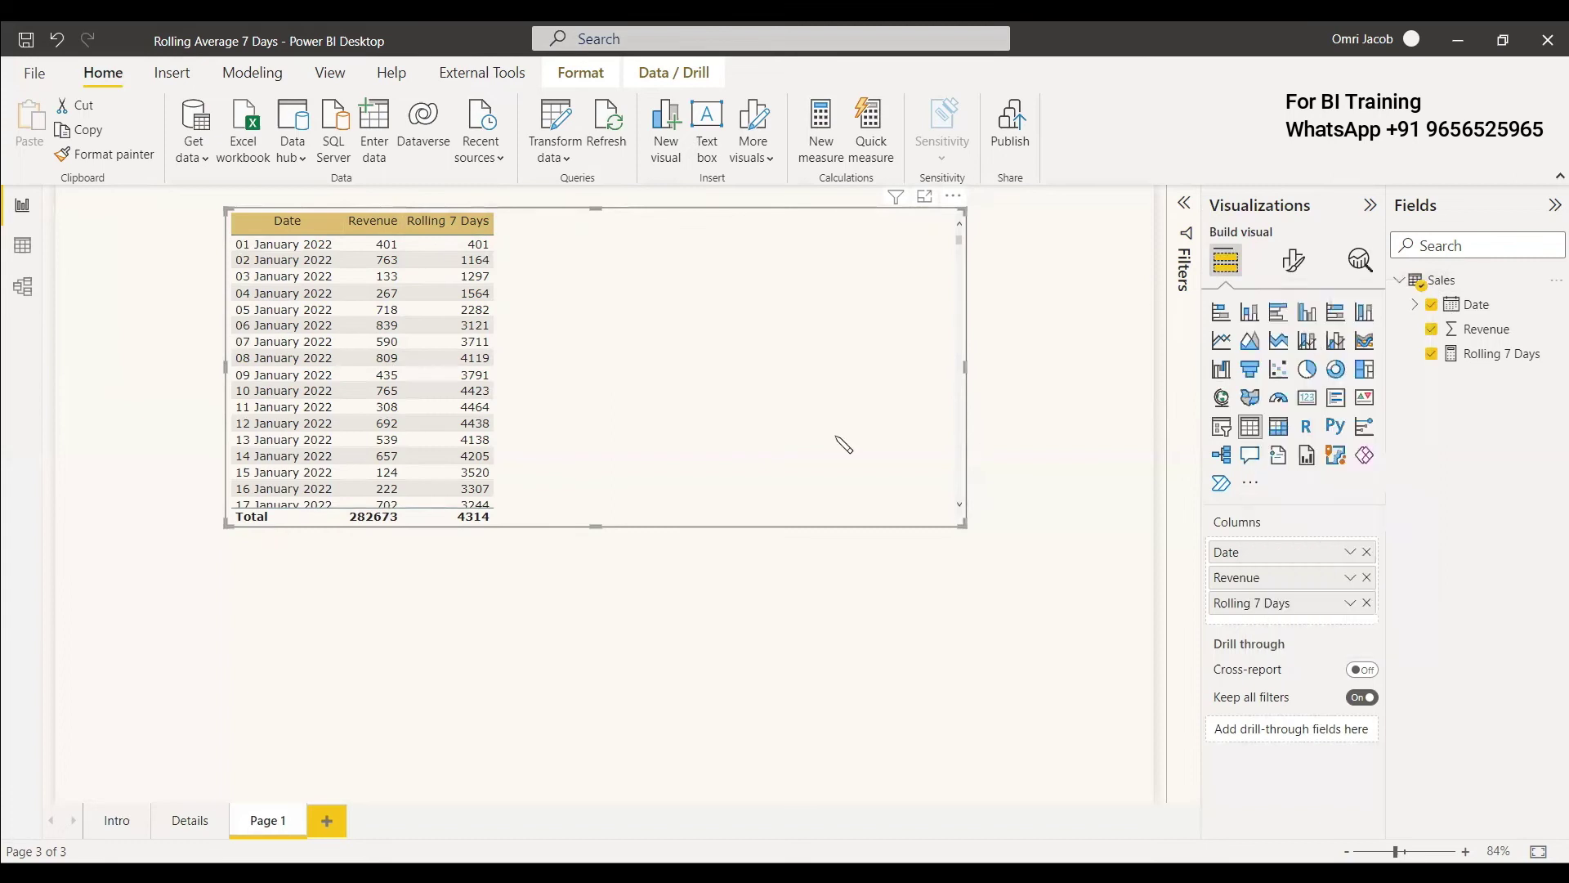
text(Rolling )
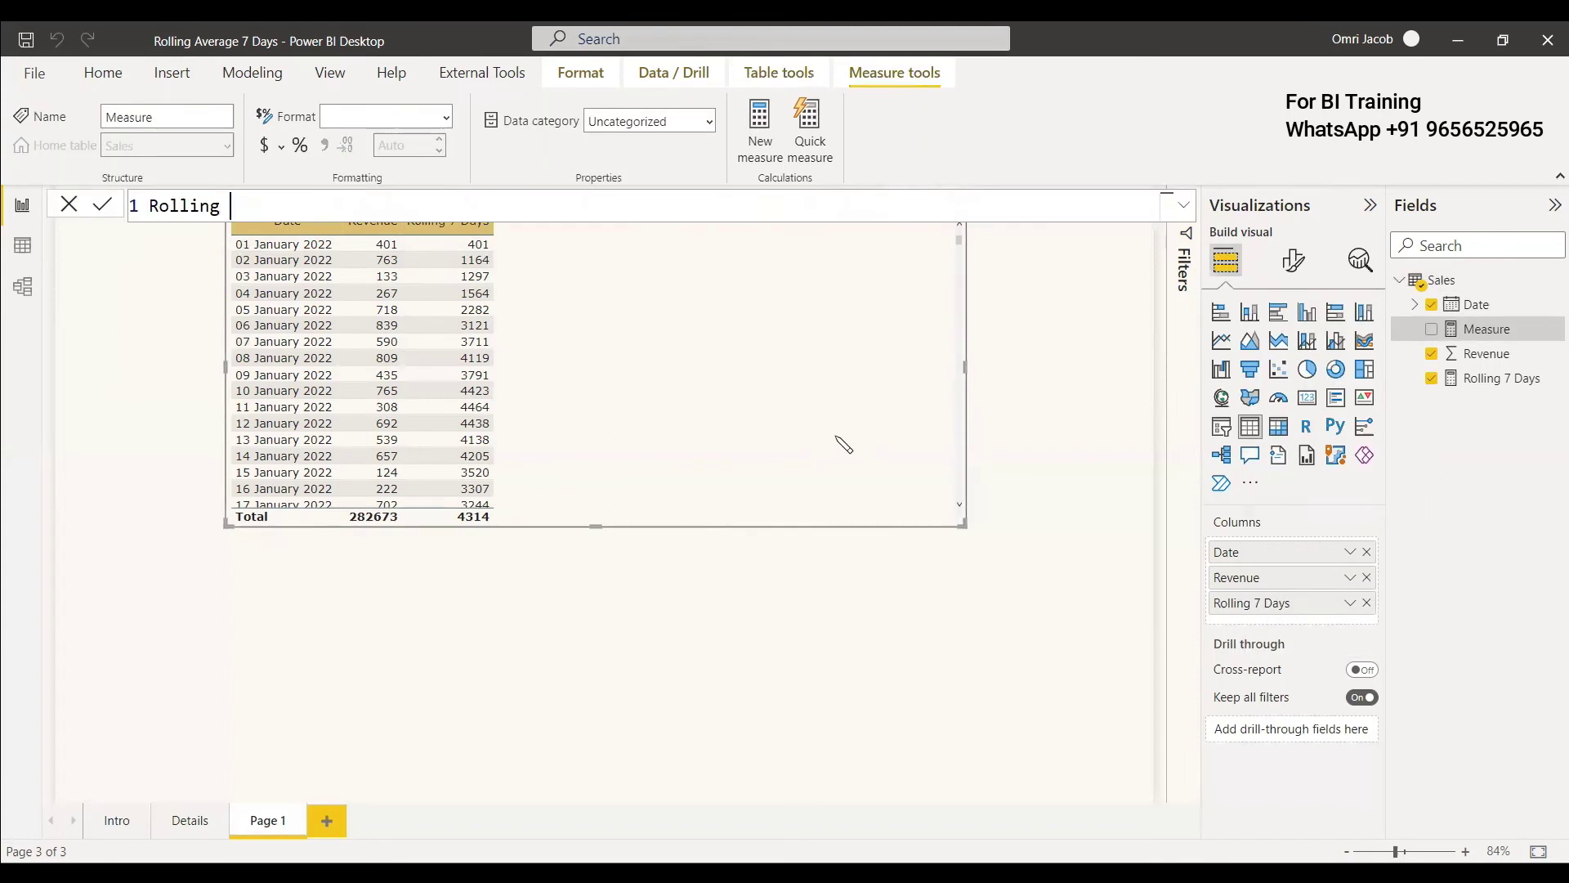
text(7 Day Avg = Div)
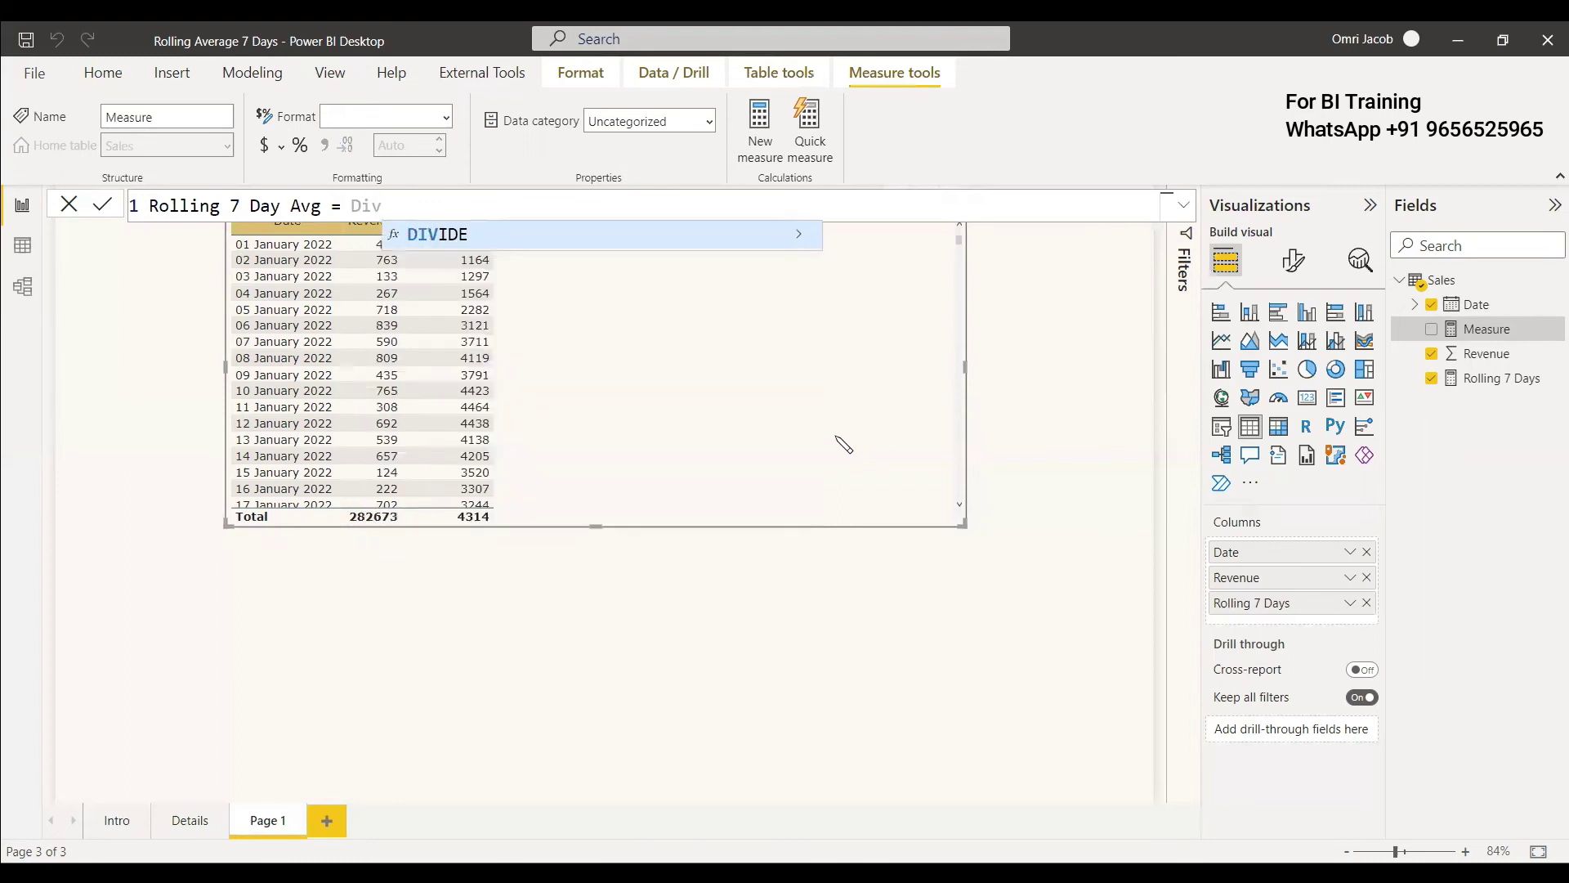
key(Tab)
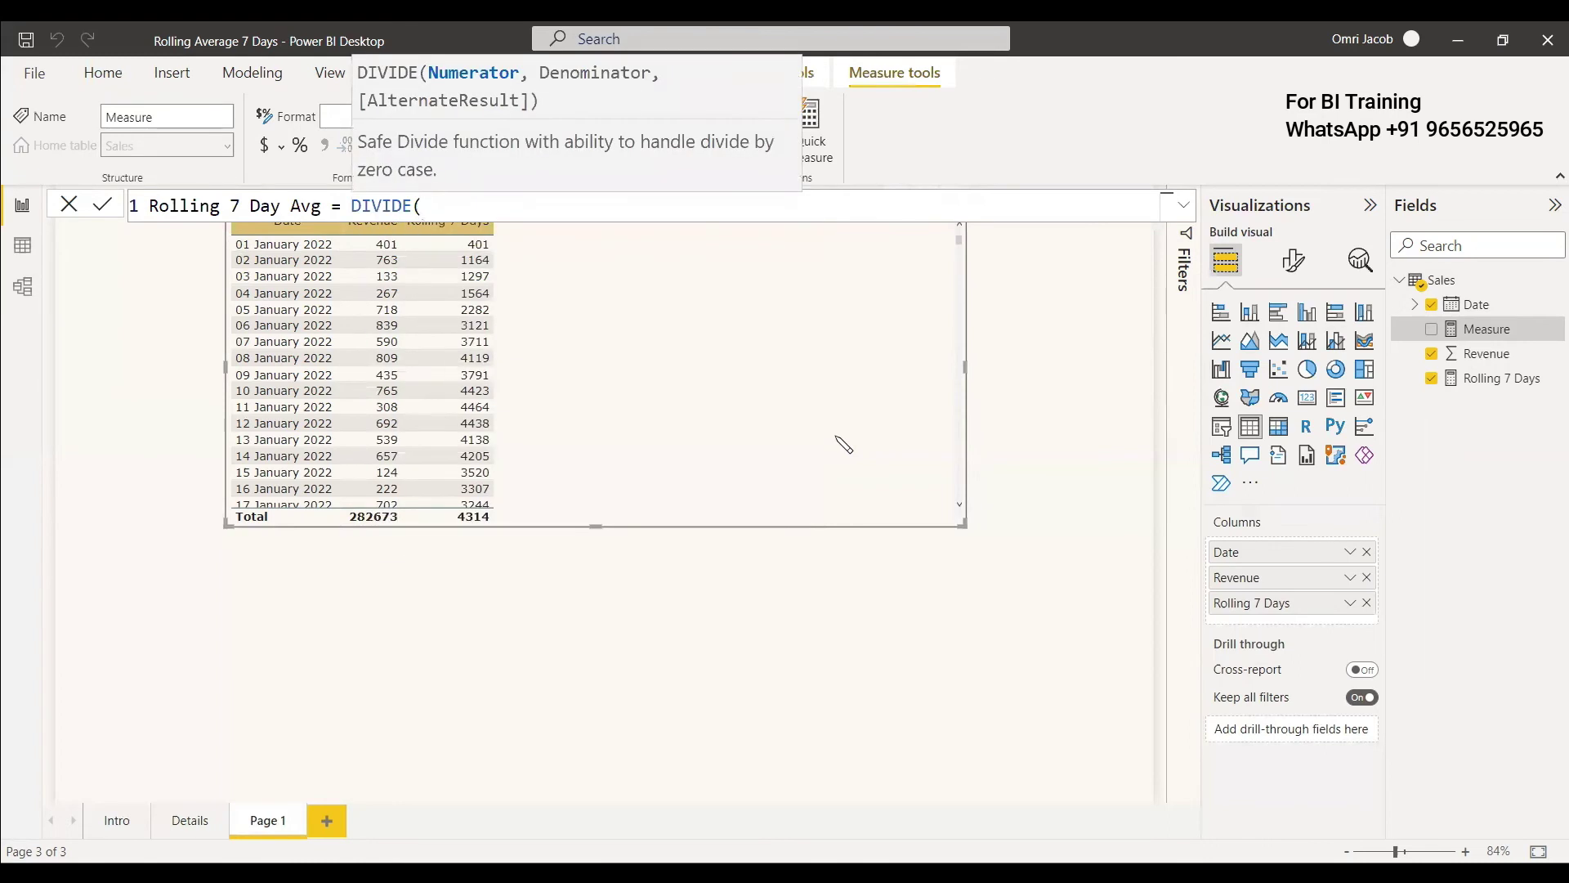
text([)
key(Tab)
text(,)
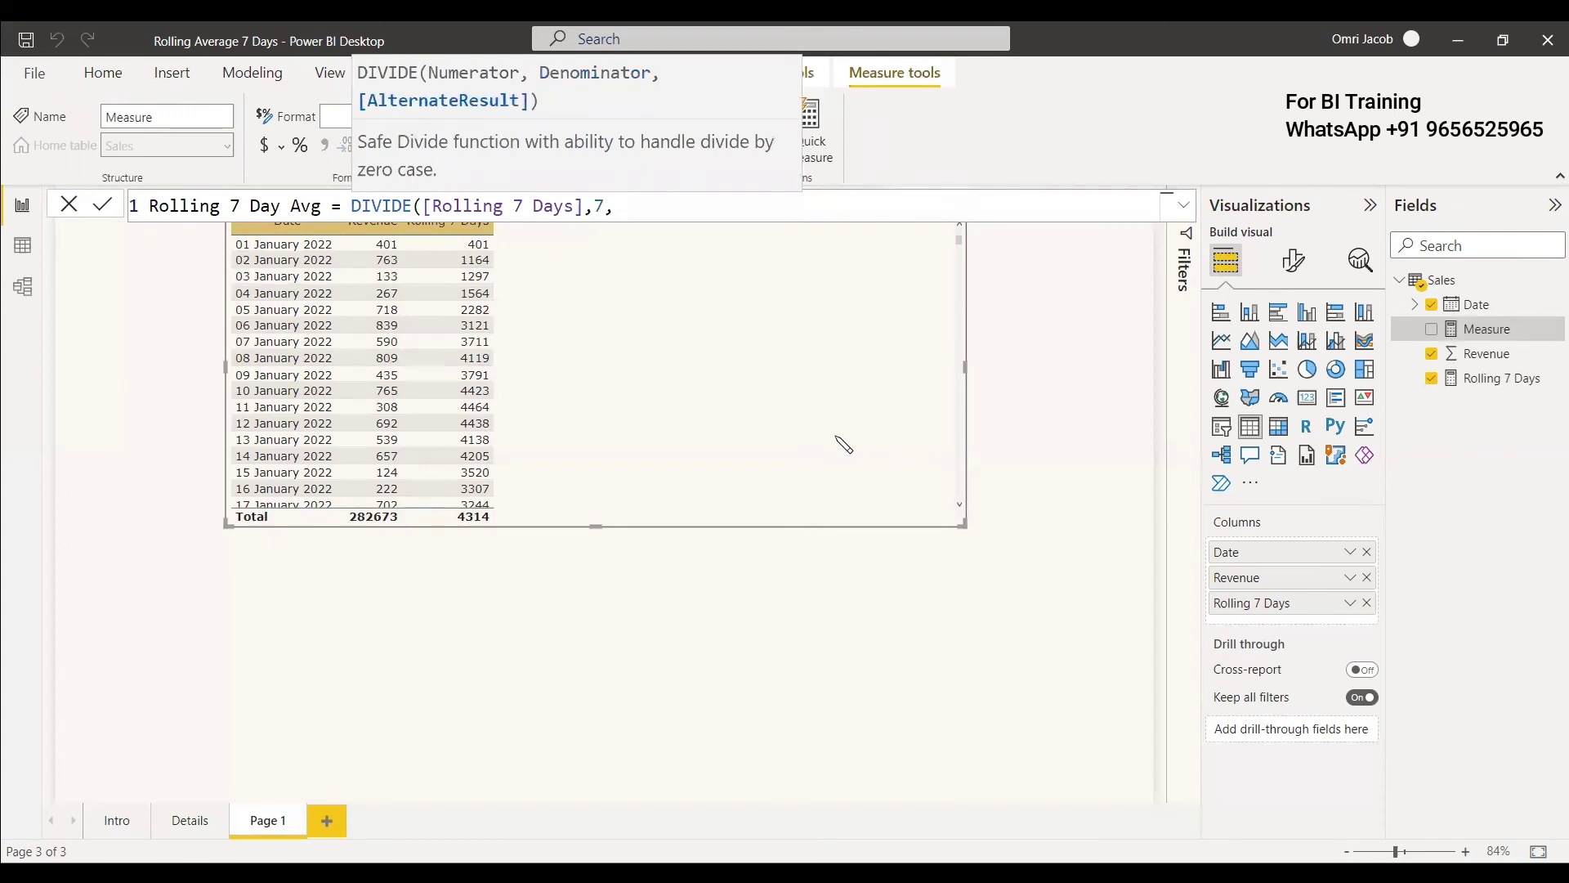
text(bal)
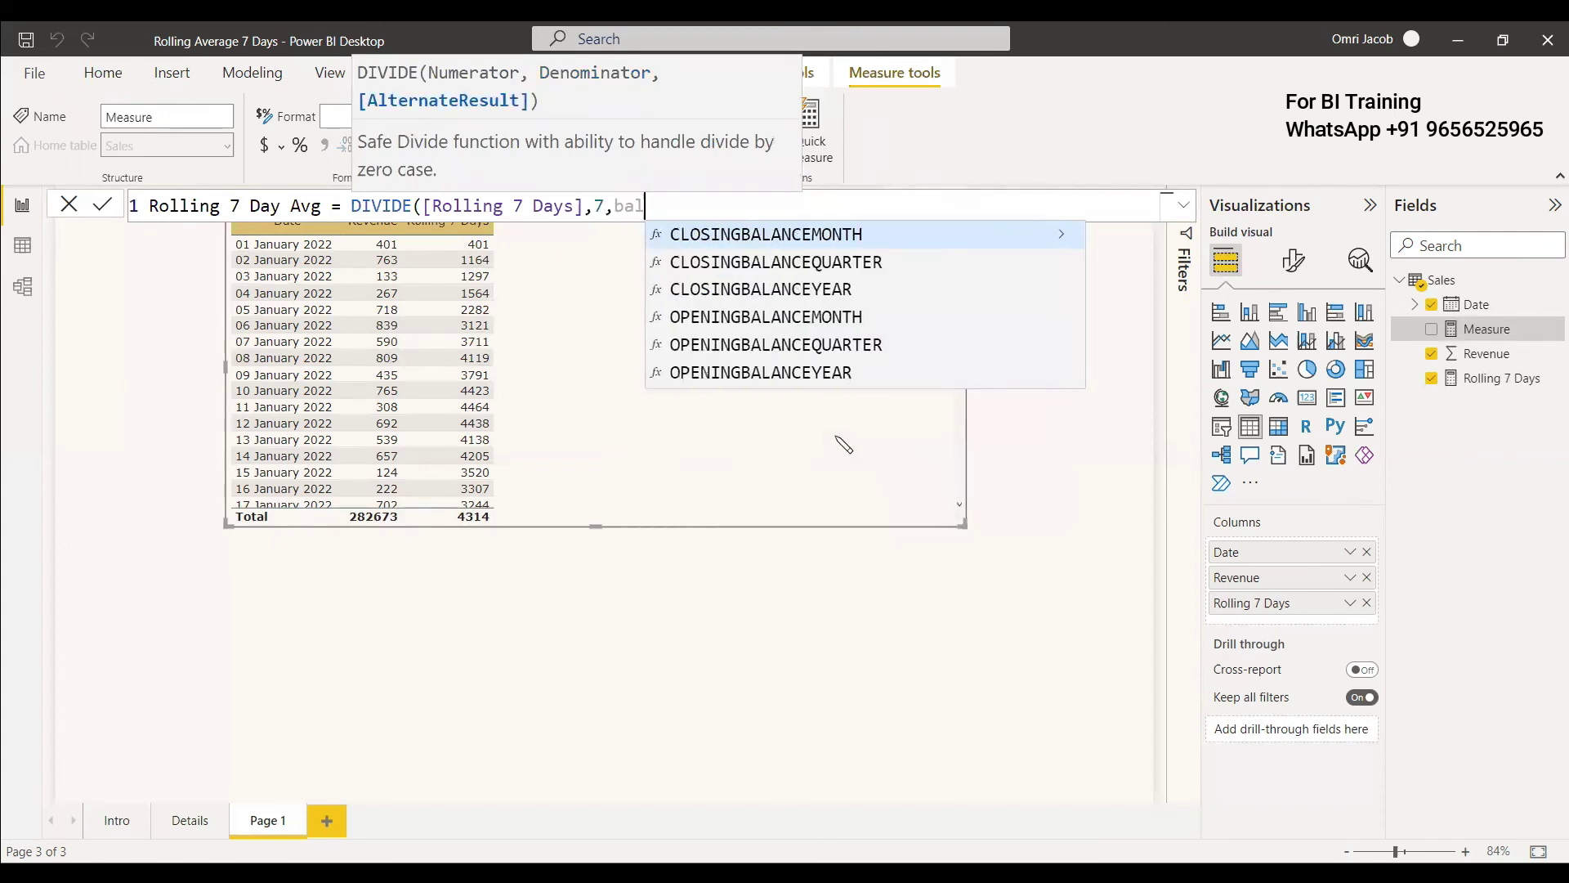
key(BackSpace)
key(BackSpace)
text(lan)
key(Return)
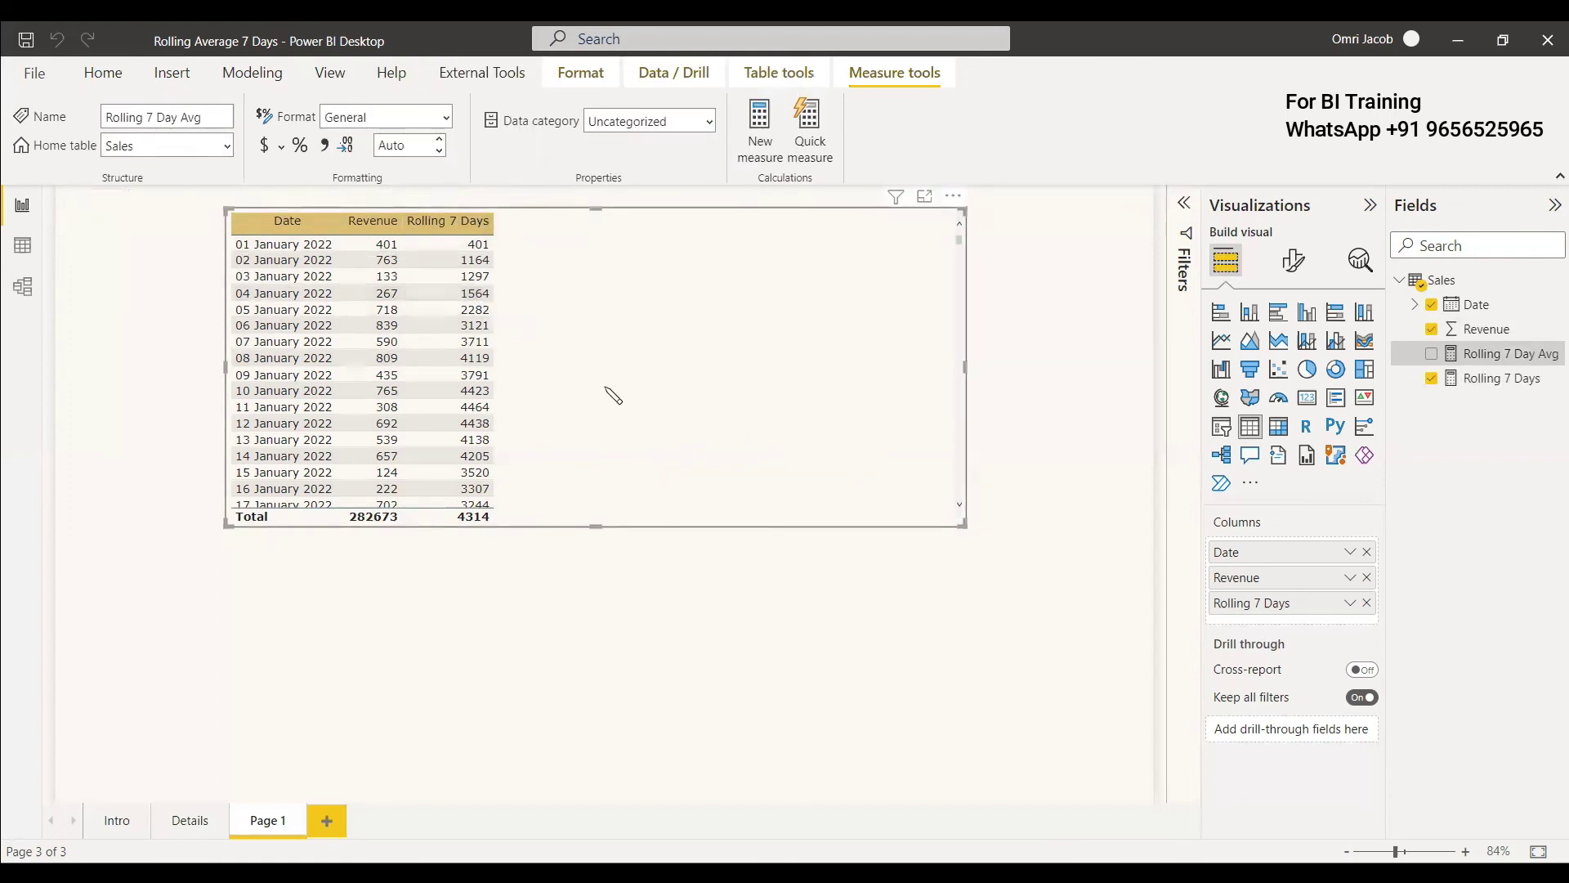
click(1433, 356)
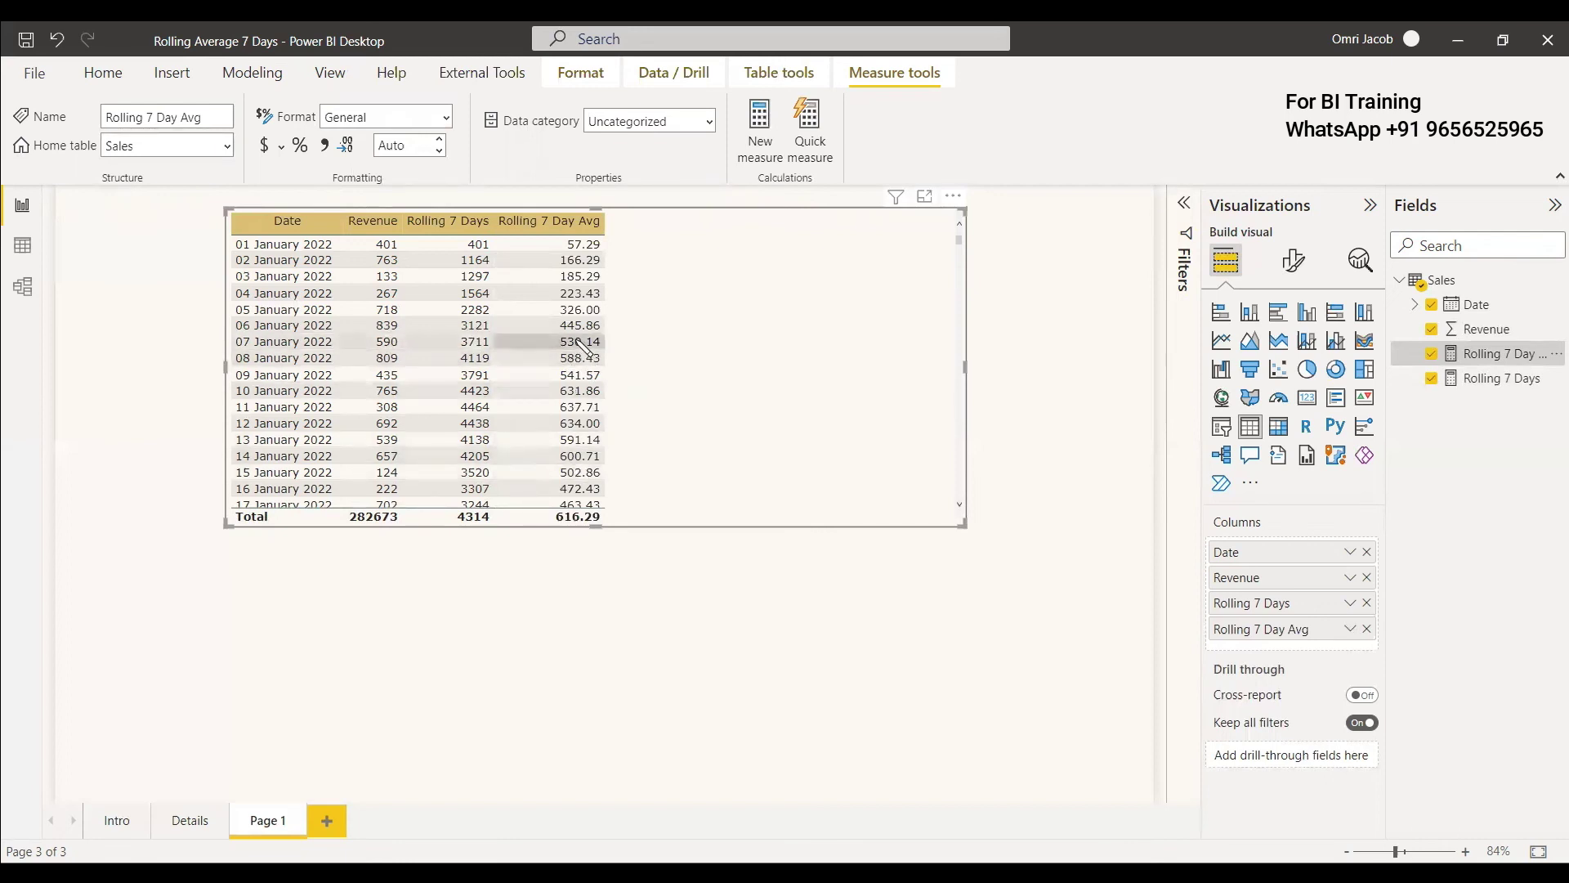
click(763, 363)
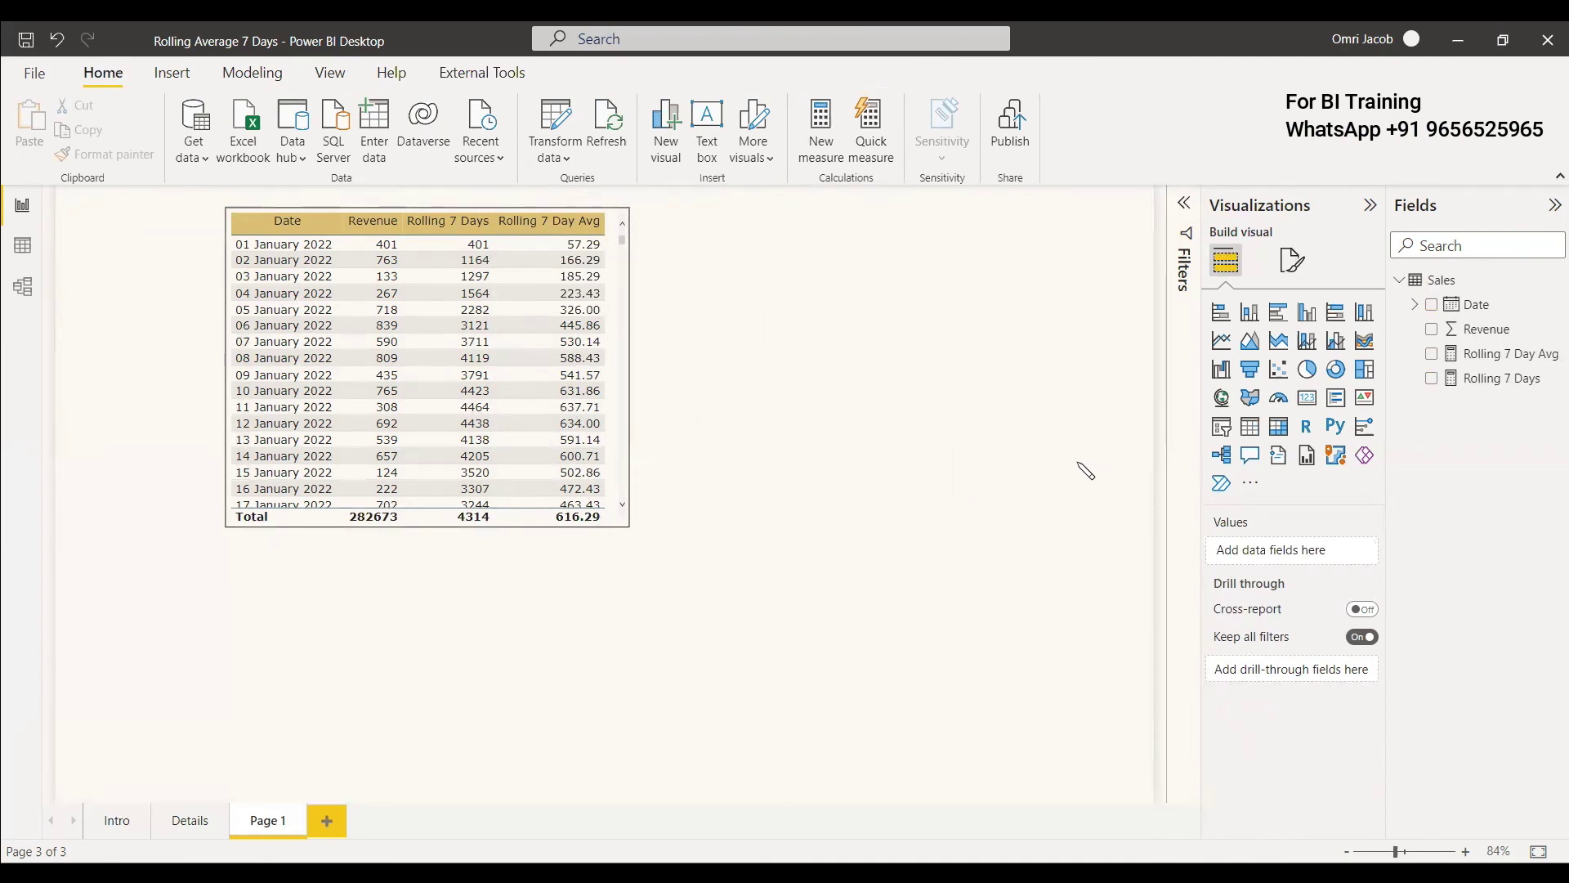
Insert a line chart of Revenue by Date, expanded down to daily points
click(1221, 340)
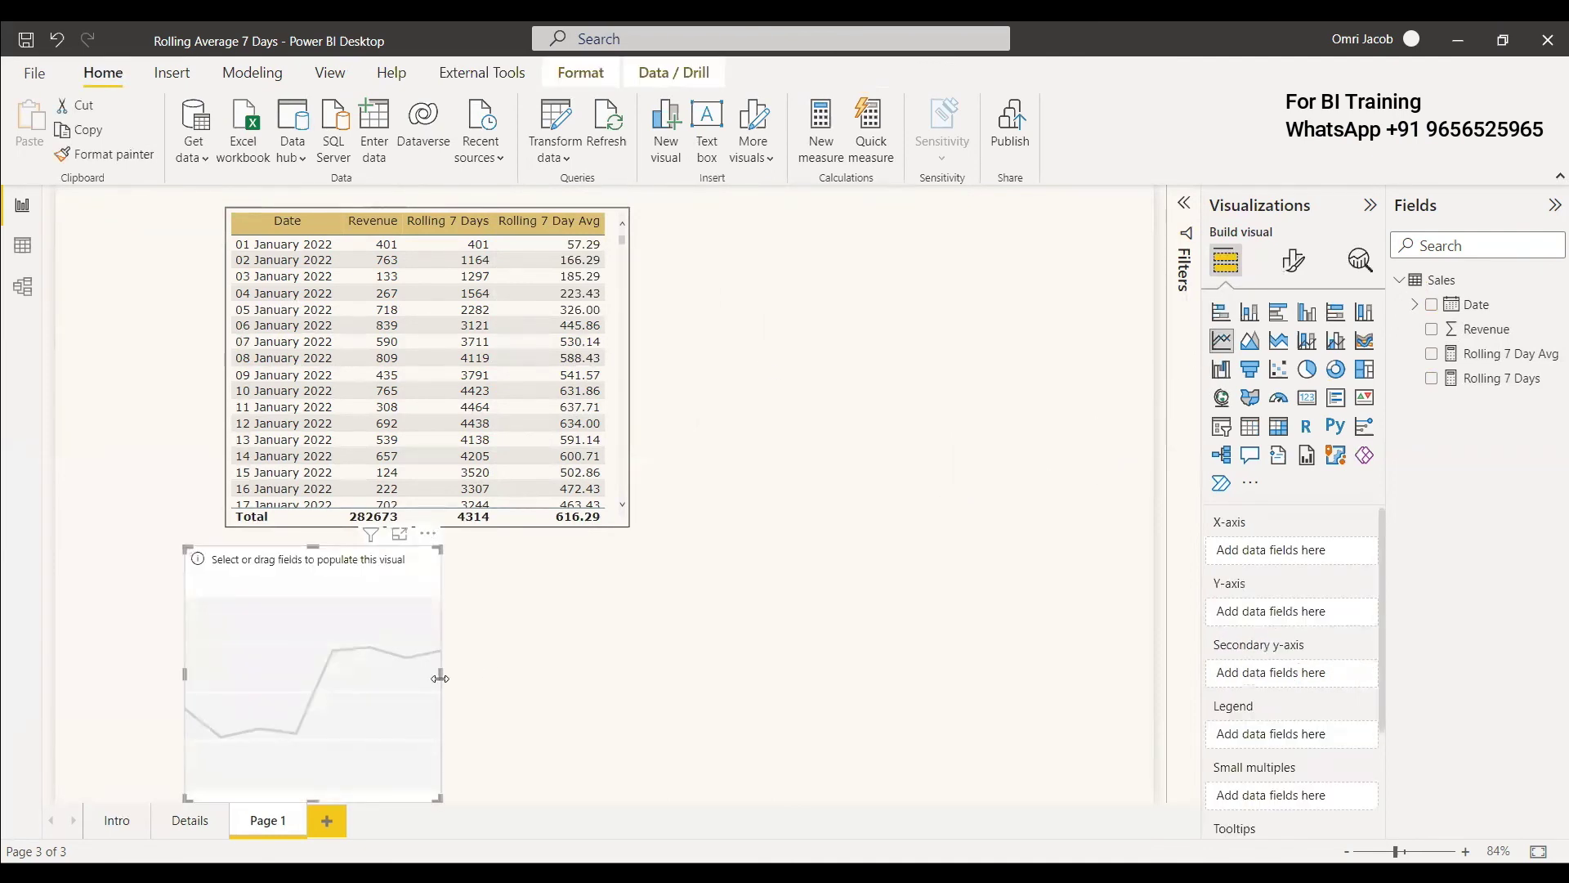
click(1433, 305)
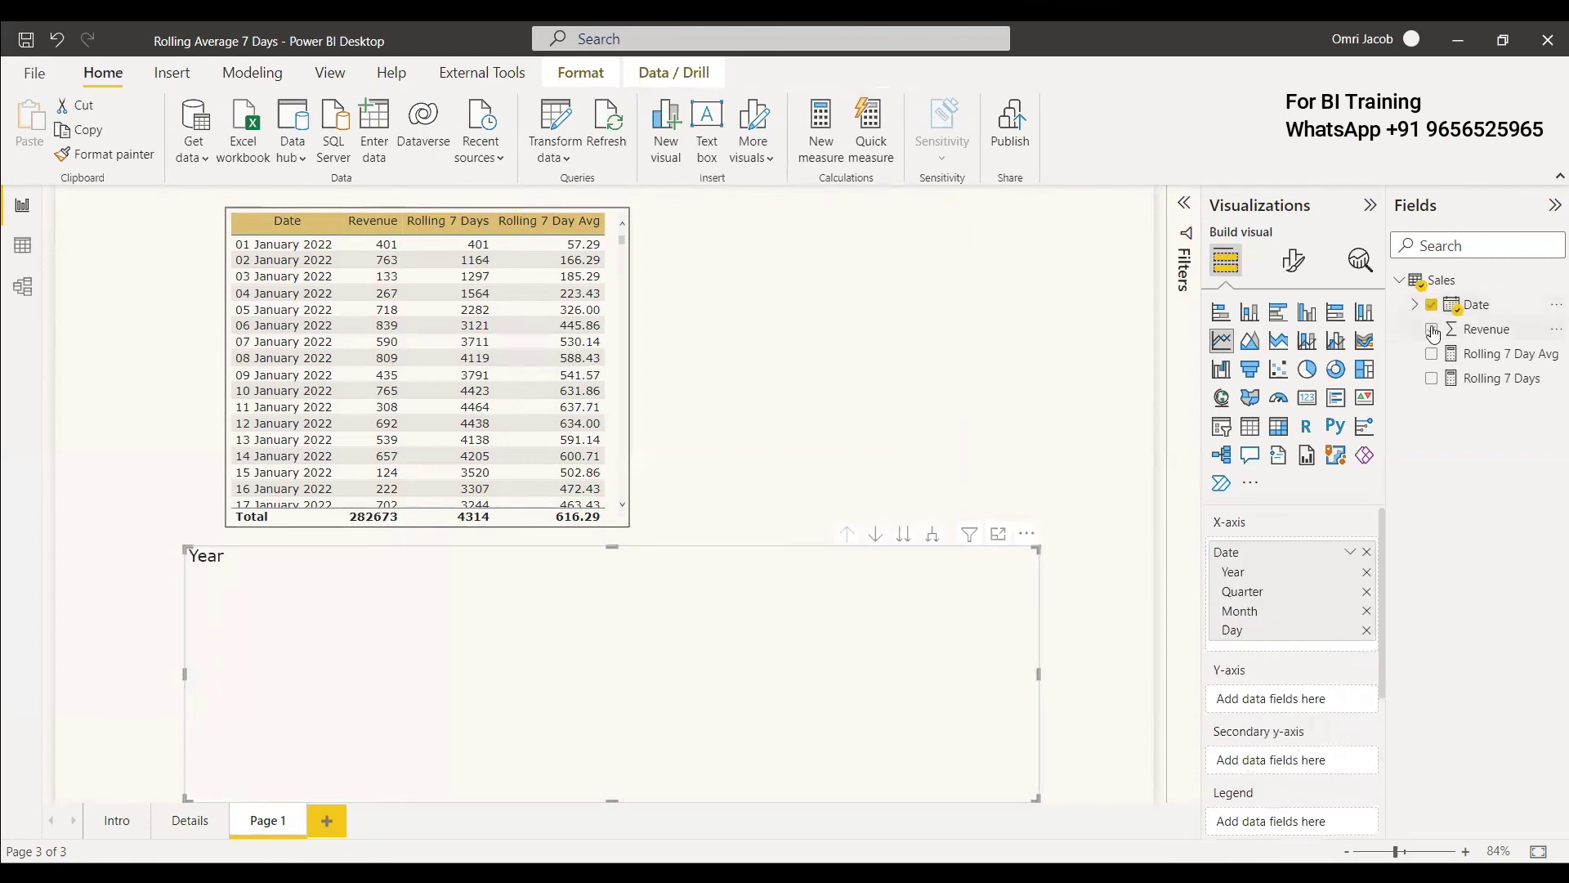
click(1432, 330)
click(932, 540)
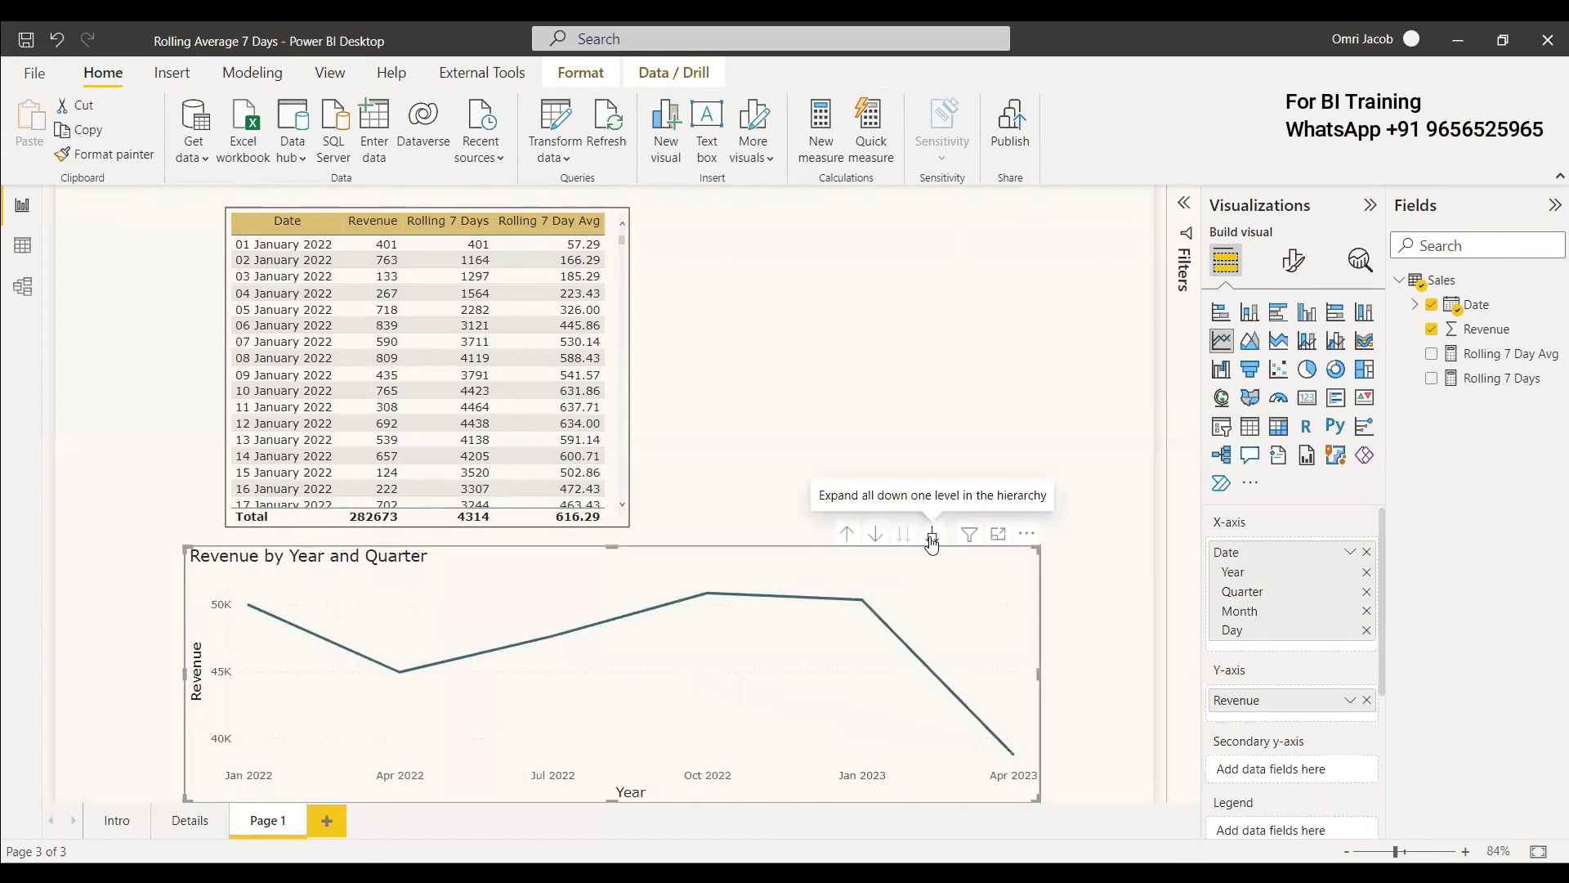
click(932, 540)
click(930, 540)
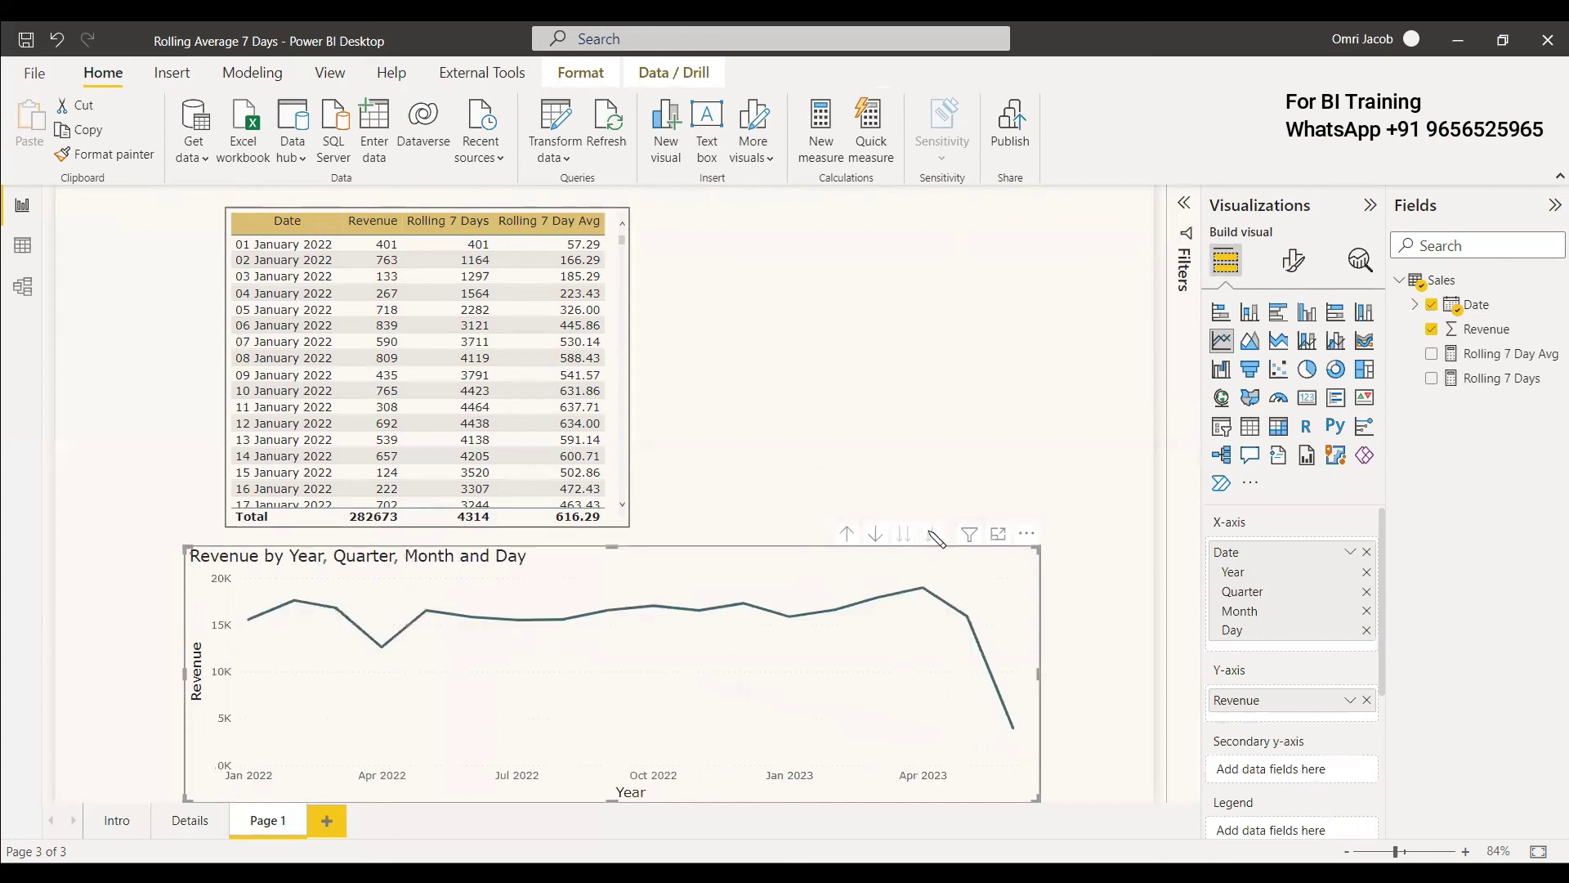
Widen the line chart and plot Rolling 7 Day Avg on its secondary y-axis
drag(1039, 675, 1105, 685)
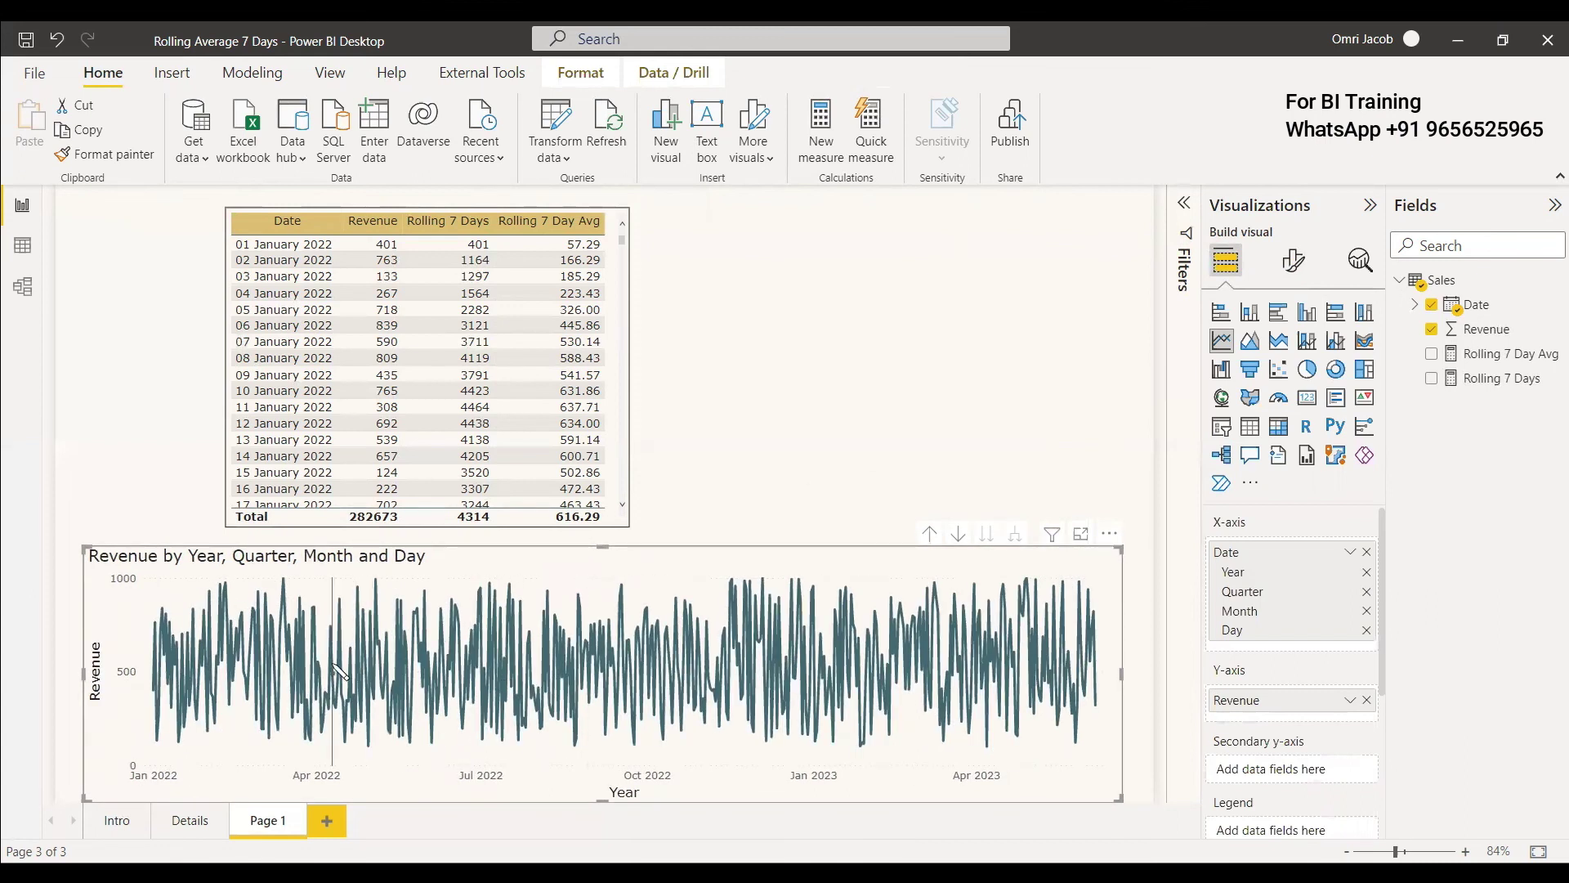
scroll(1372, 682, down, 1)
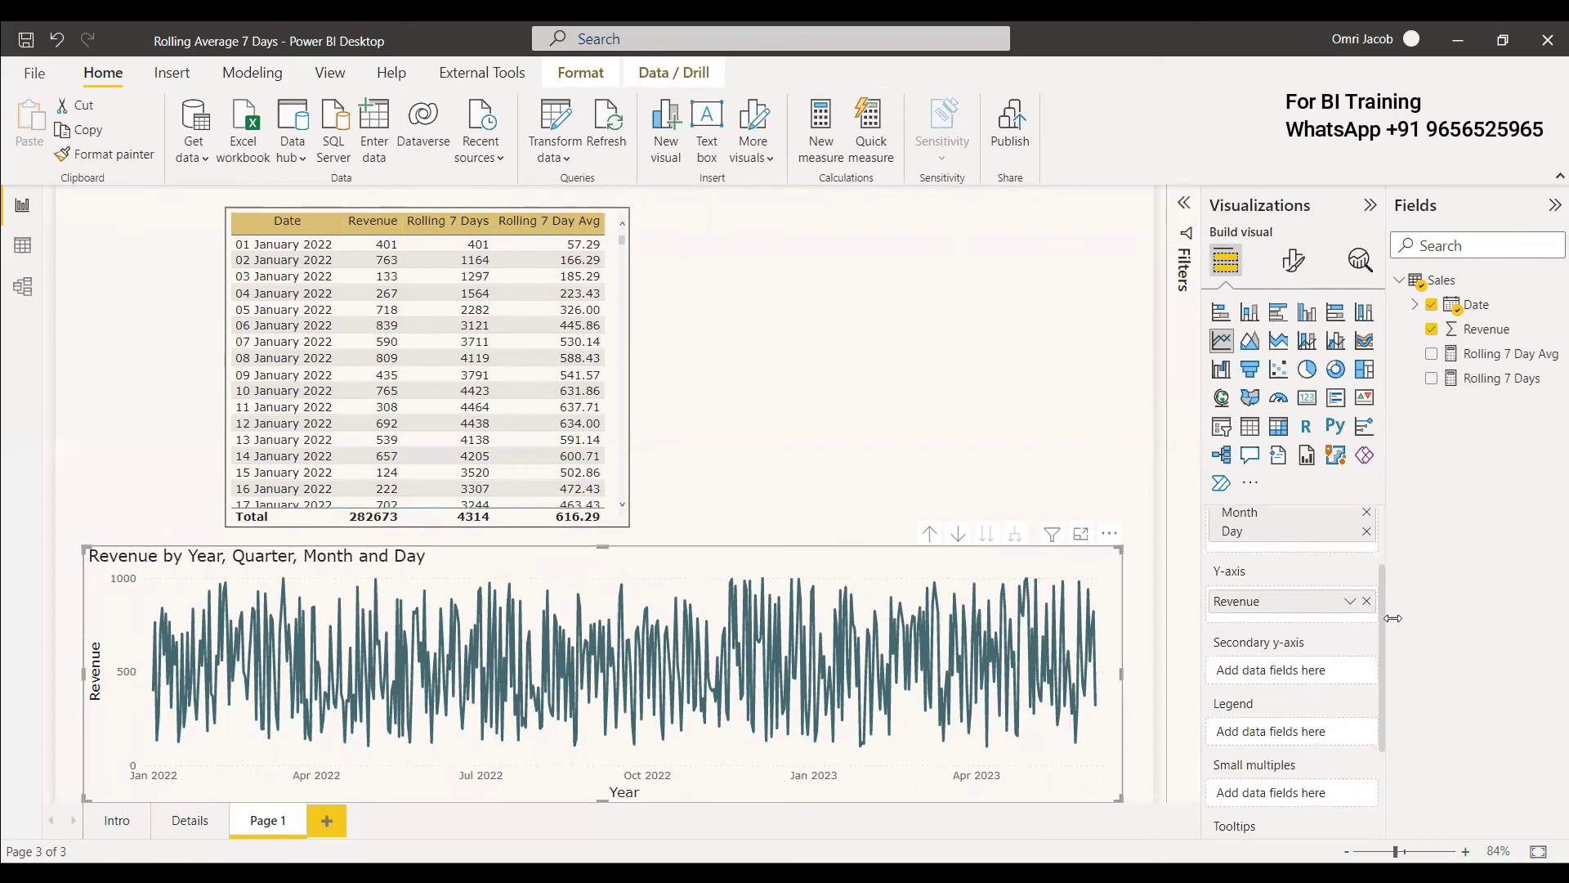
drag(1510, 360, 1291, 671)
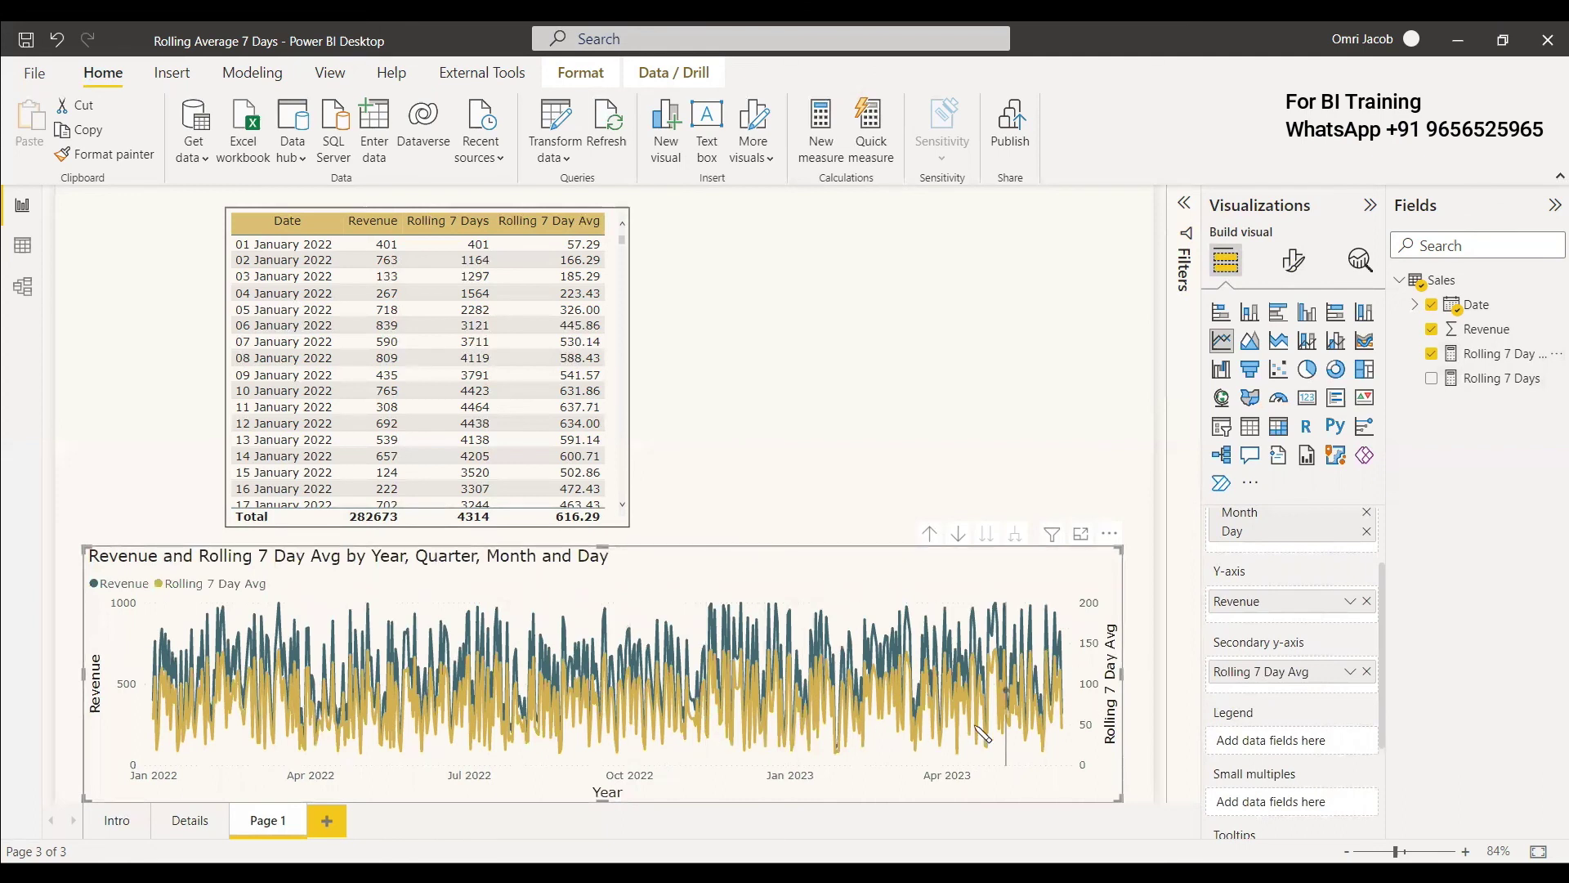
click(1293, 260)
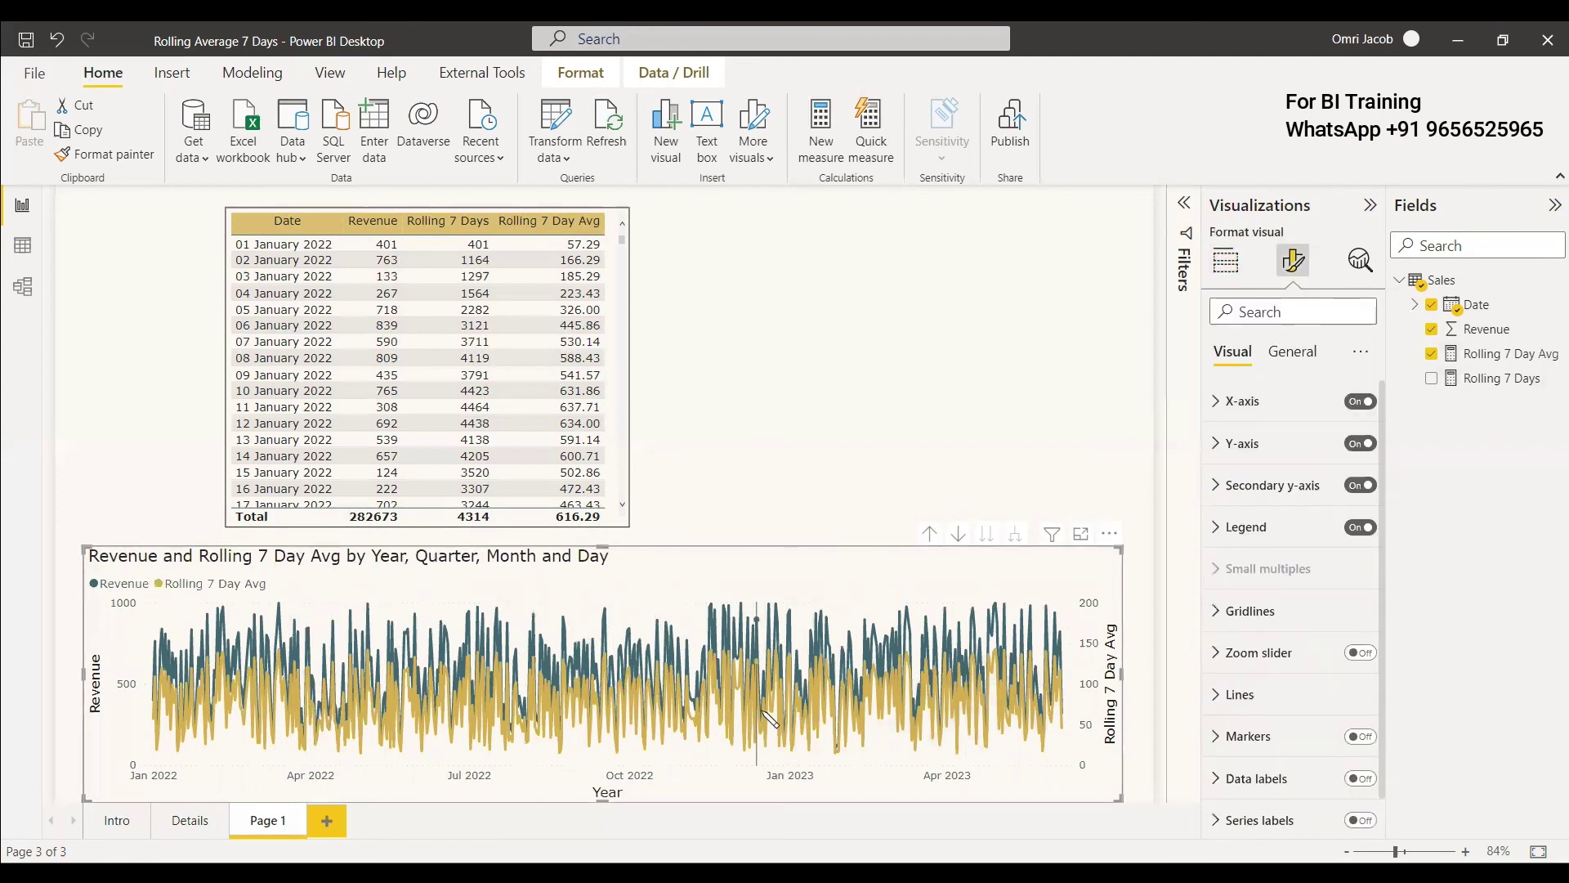
click(1104, 432)
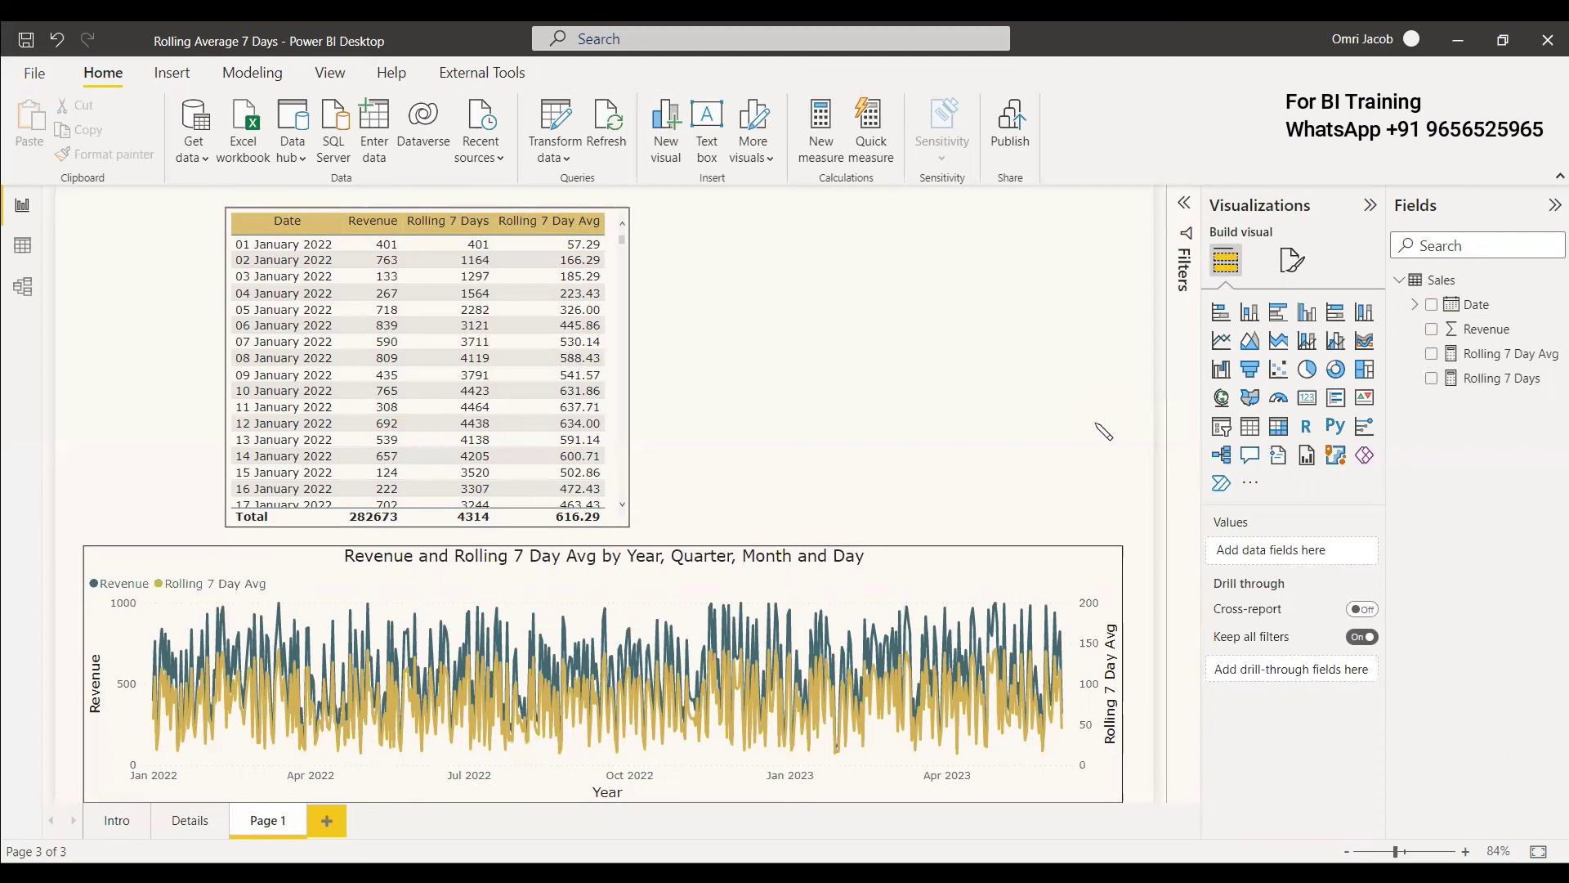